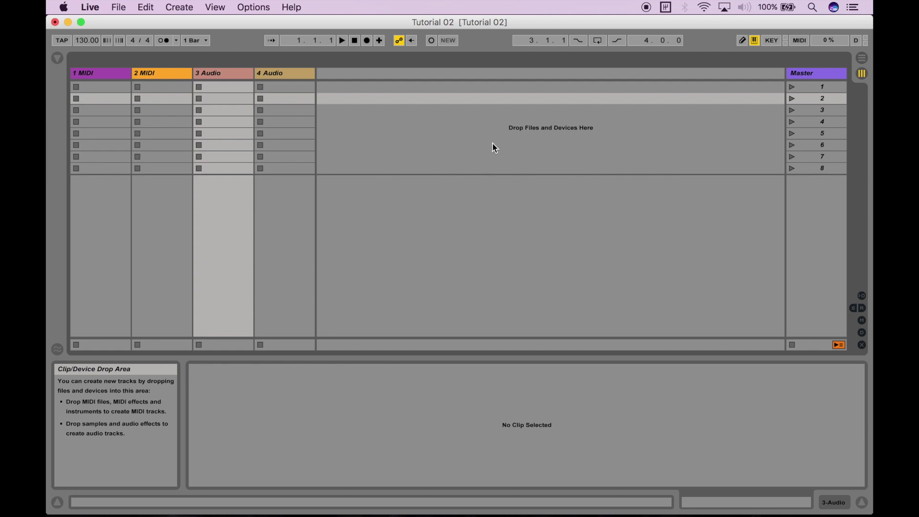
# Toggle the delay, mixer, sends, returns and I/O sections, leaving only the Mixer shown
pyautogui.click(863, 335)
pyautogui.click(862, 321)
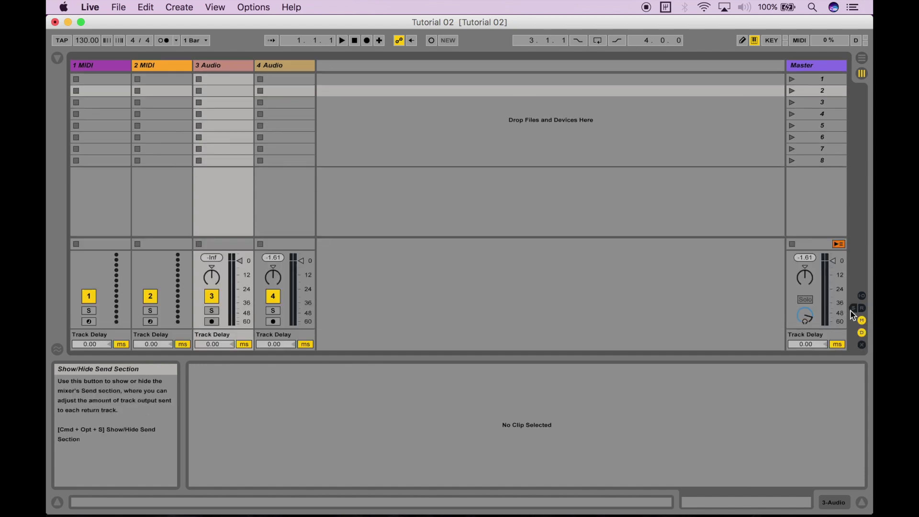
pyautogui.click(855, 309)
pyautogui.click(862, 308)
pyautogui.click(862, 296)
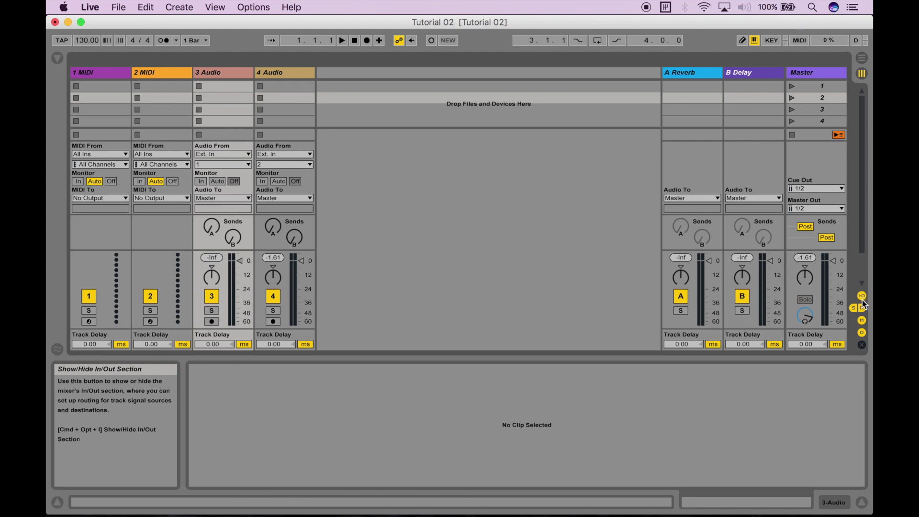
pyautogui.click(862, 297)
pyautogui.click(863, 308)
pyautogui.click(855, 309)
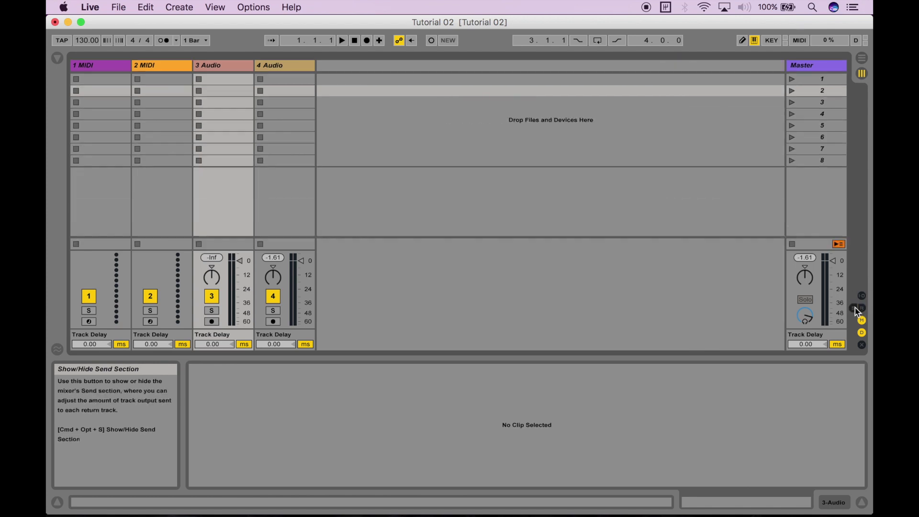
pyautogui.click(862, 333)
pyautogui.click(863, 321)
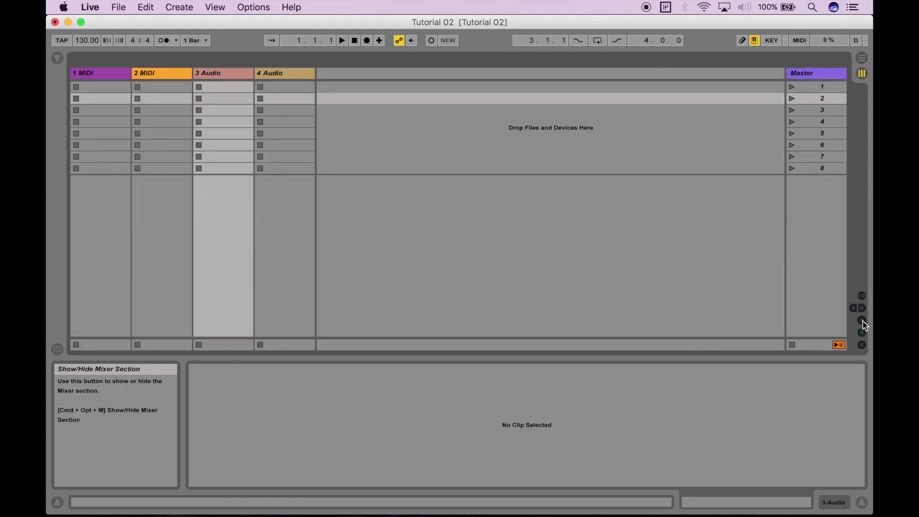
pyautogui.click(863, 321)
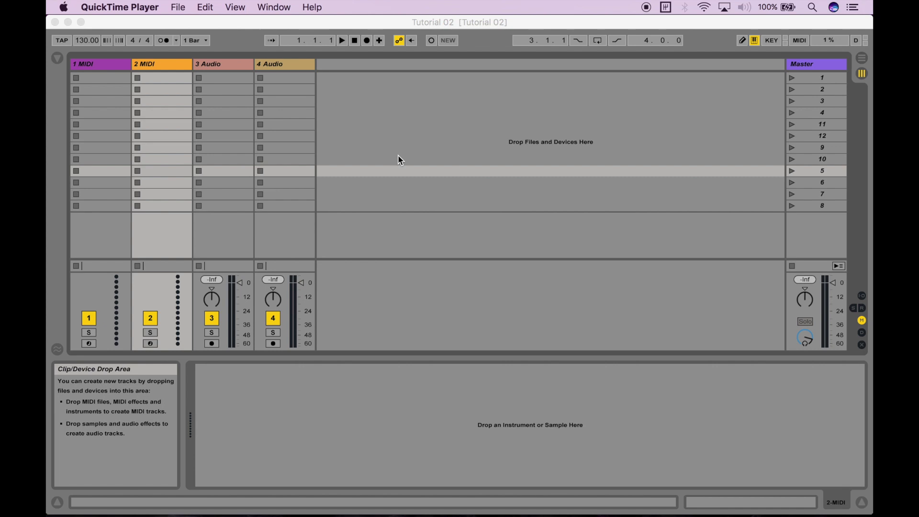
# Bring the Live window back to the front
pyautogui.click(57, 503)
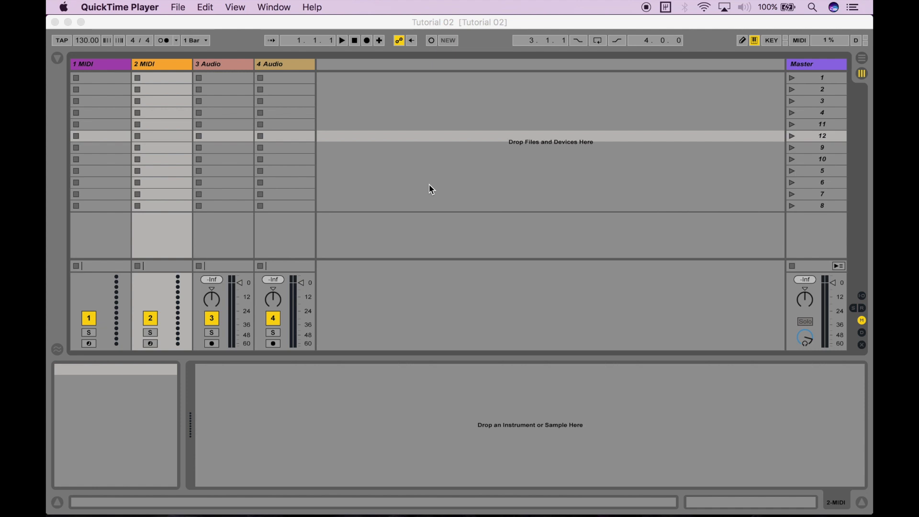
# Open the browser on the Tutorial Sample folder
pyautogui.click(56, 58)
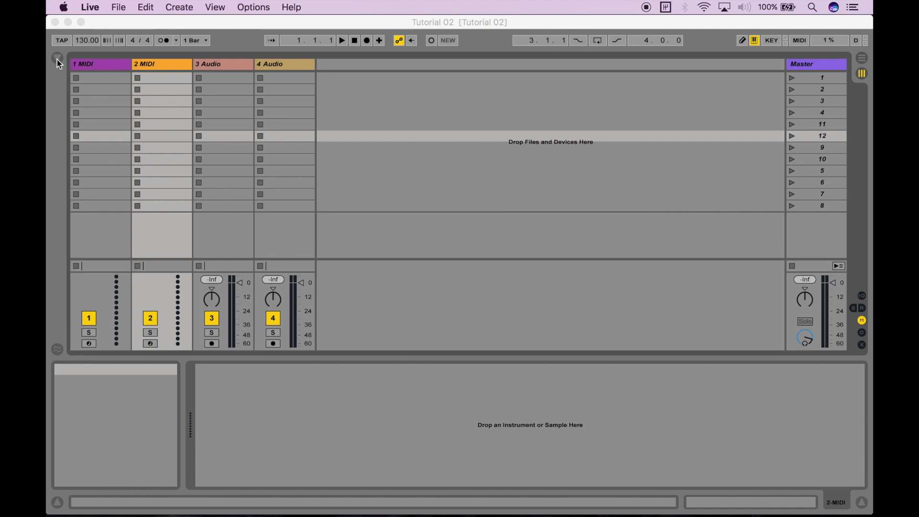
pyautogui.click(57, 59)
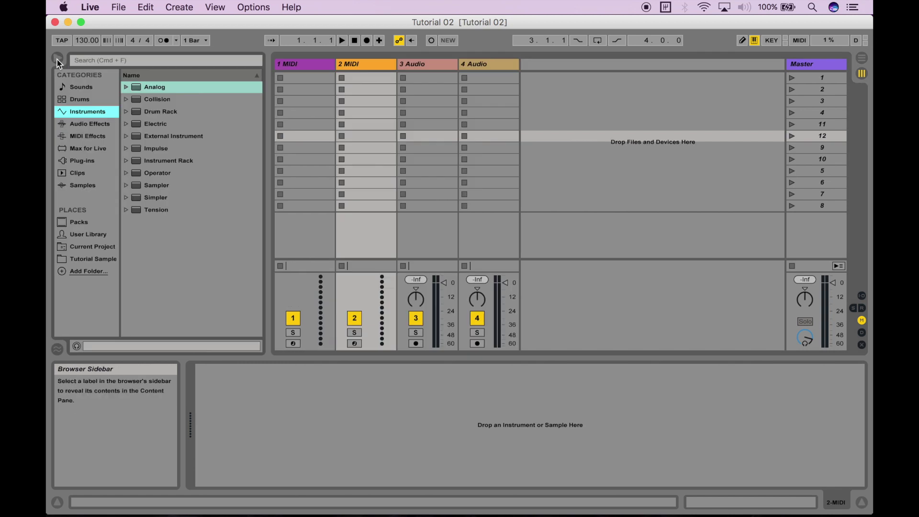
pyautogui.click(92, 263)
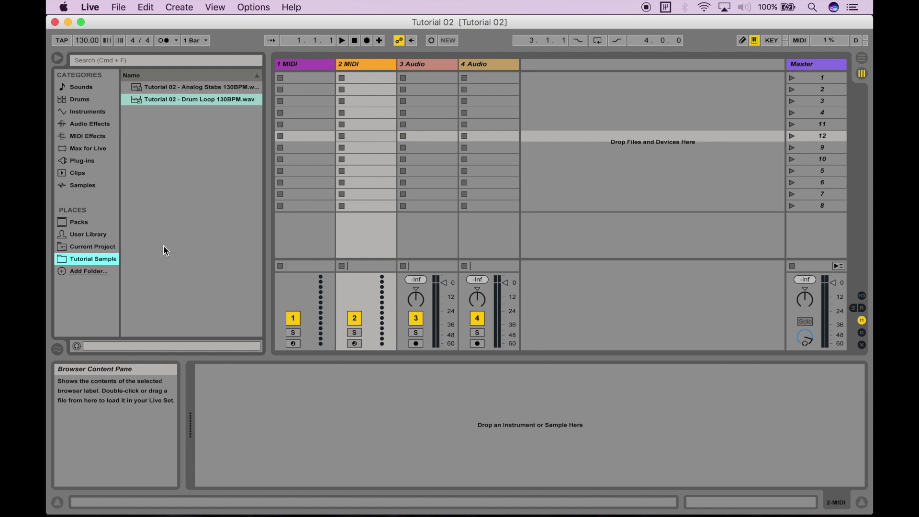
# Enable preview and audition the Analog Stabs and Drum Loop 130BPM samples
pyautogui.click(75, 346)
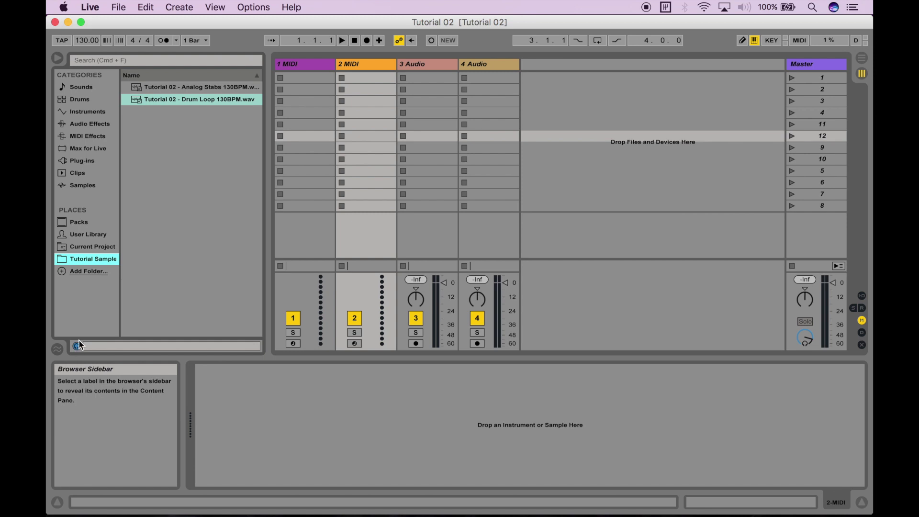
pyautogui.click(193, 85)
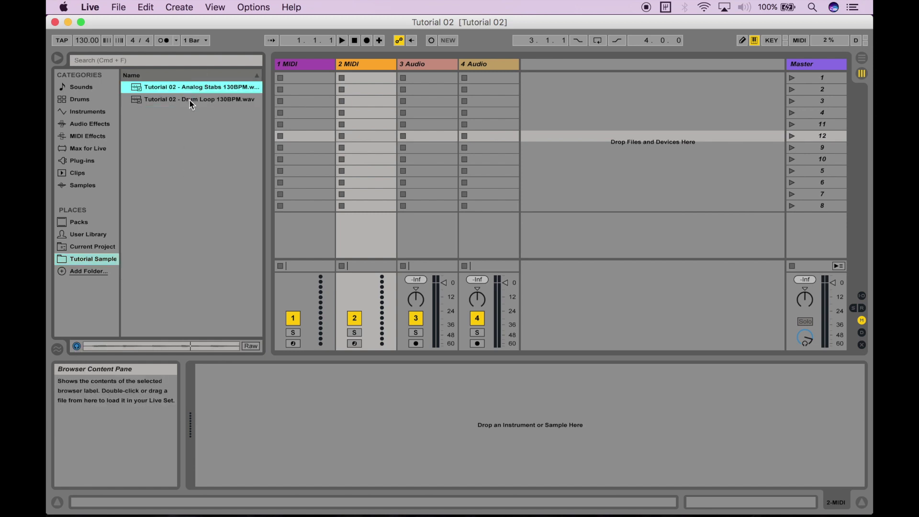
pyautogui.click(193, 98)
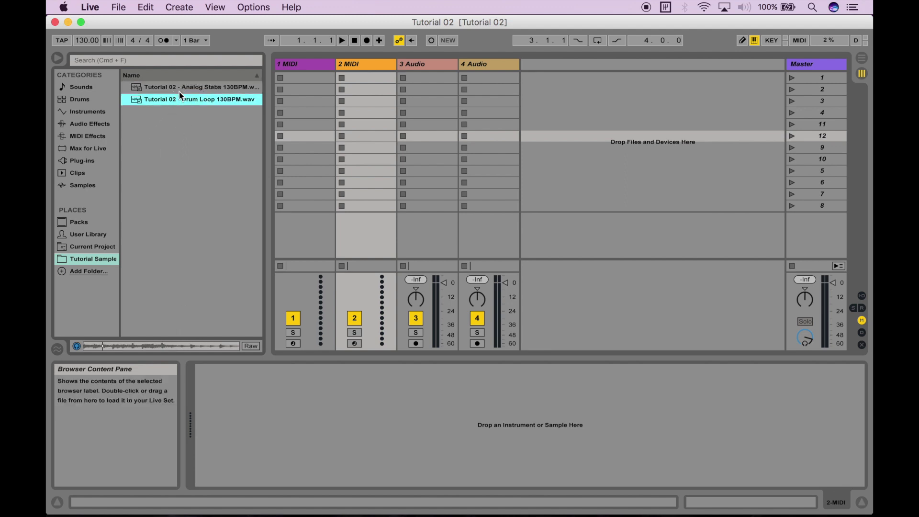
# Turn off preview, put Drum Loop 130BPM in 3 Audio's first slot, then launch and stop it
pyautogui.click(77, 347)
pyautogui.moveTo(168, 105); pyautogui.dragTo(430, 79)
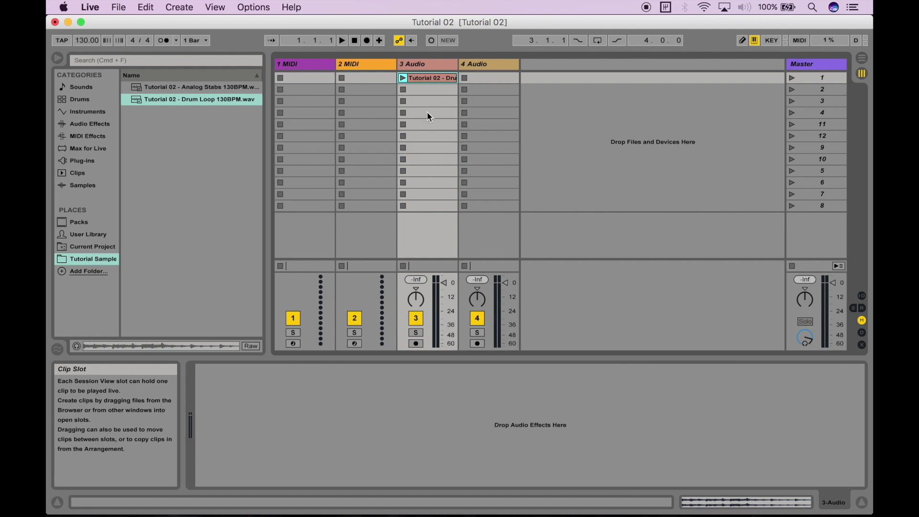
pyautogui.click(403, 80)
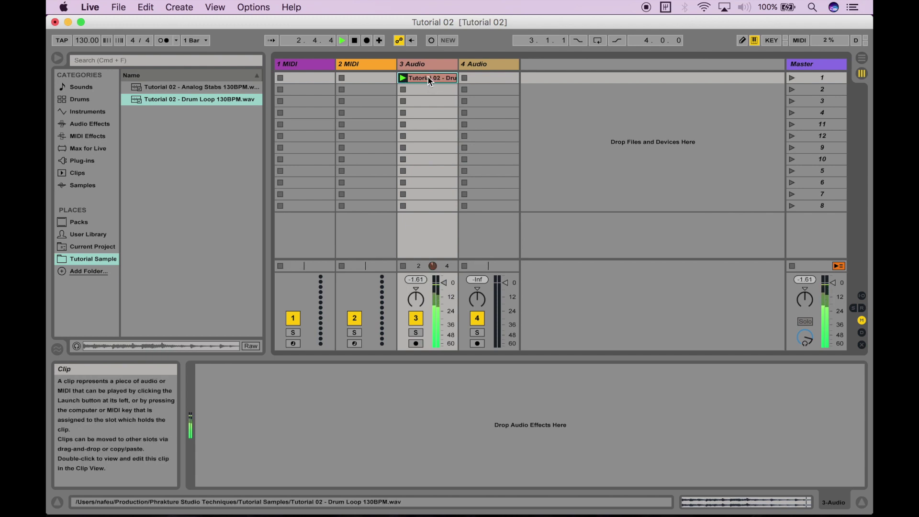
pyautogui.click(402, 91)
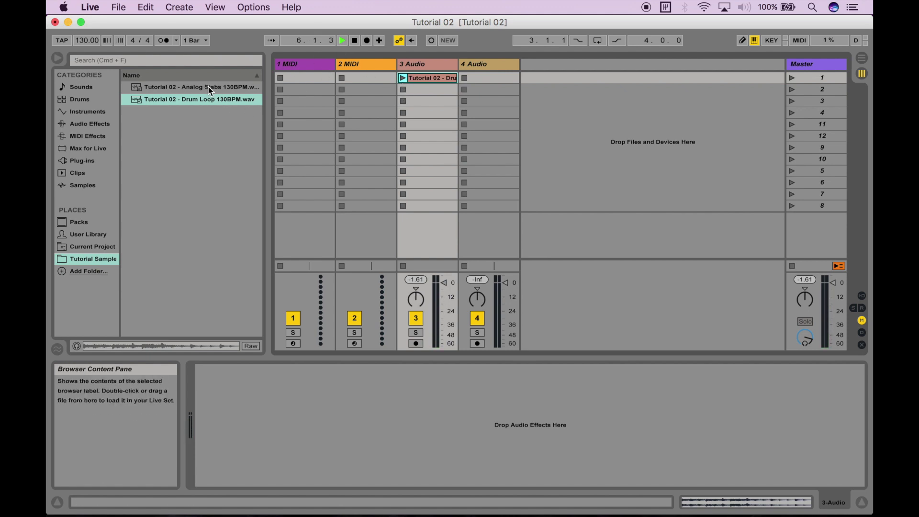
# Put Analog Stabs in 4 Audio's first slot, play it with the drum loop, then stop playback
pyautogui.moveTo(145, 88); pyautogui.dragTo(477, 79)
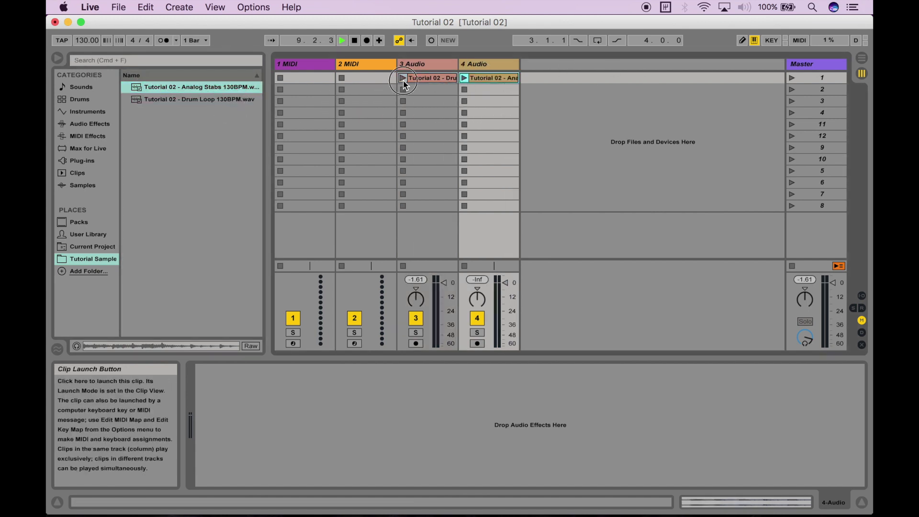
pyautogui.click(403, 79)
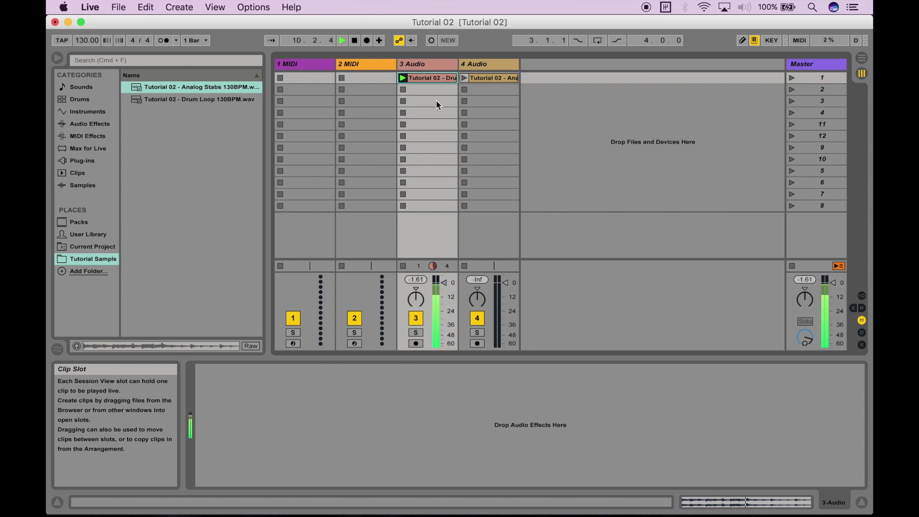
pyautogui.click(465, 79)
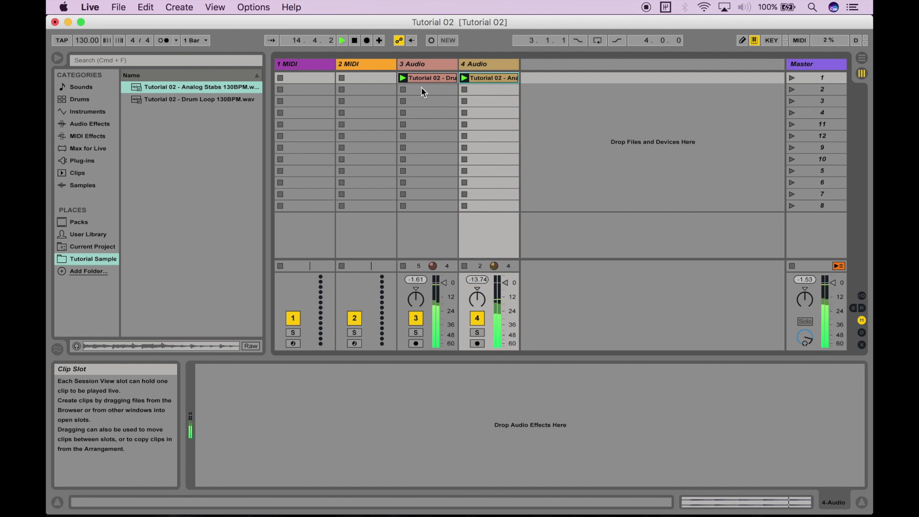
pyautogui.click(355, 40)
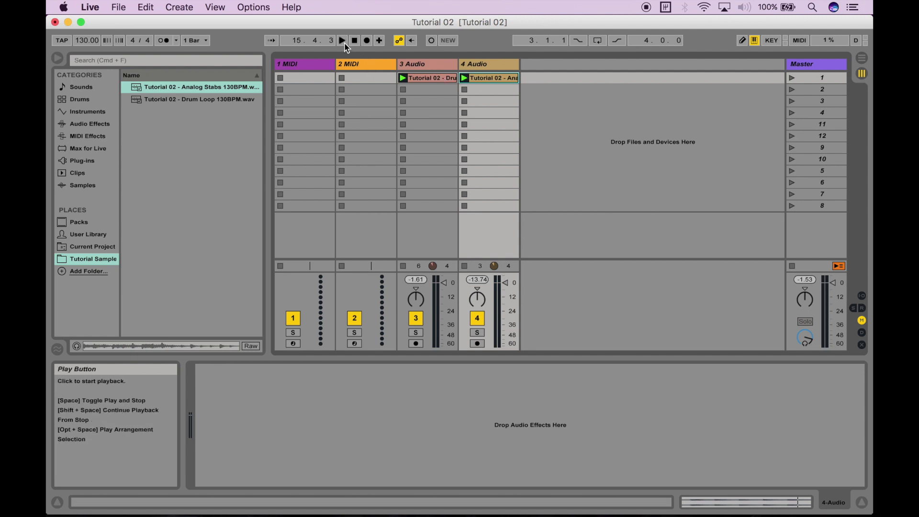
# Start playback, queue the drum clip to stop, and stop the transport
pyautogui.click(344, 42)
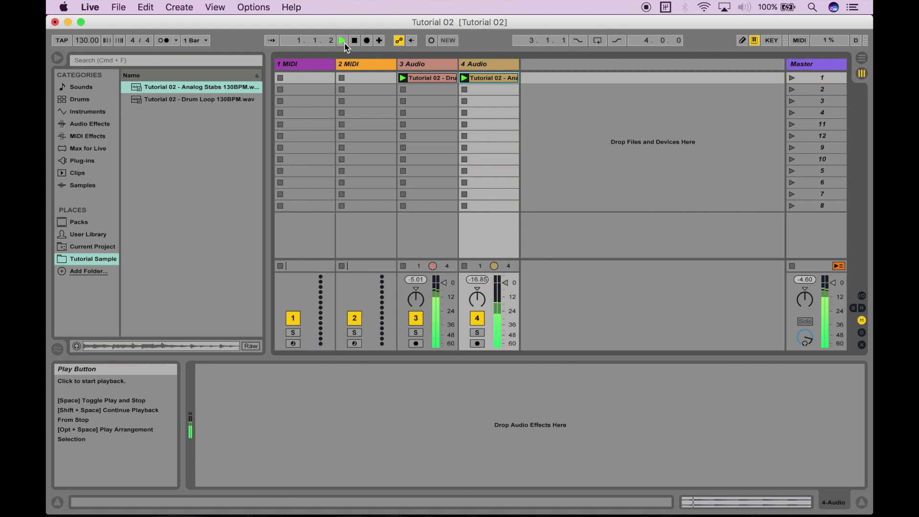
pyautogui.click(404, 90)
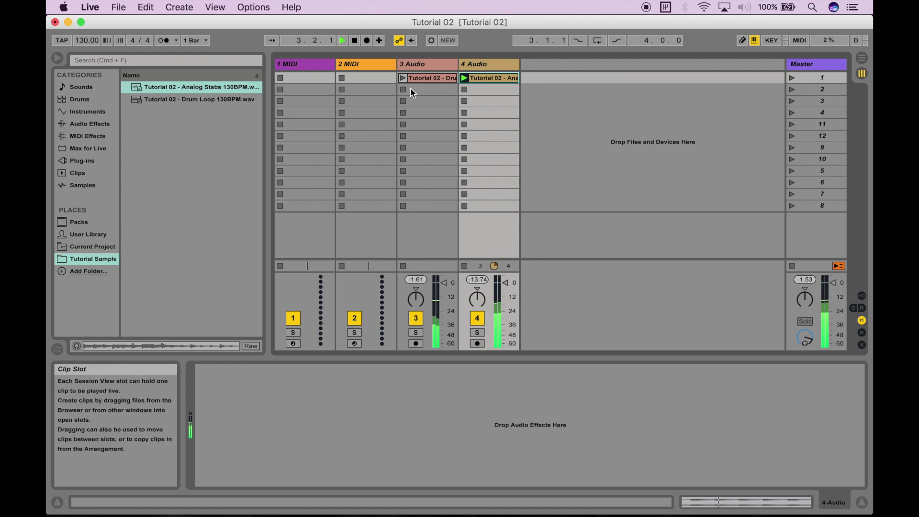
pyautogui.click(355, 41)
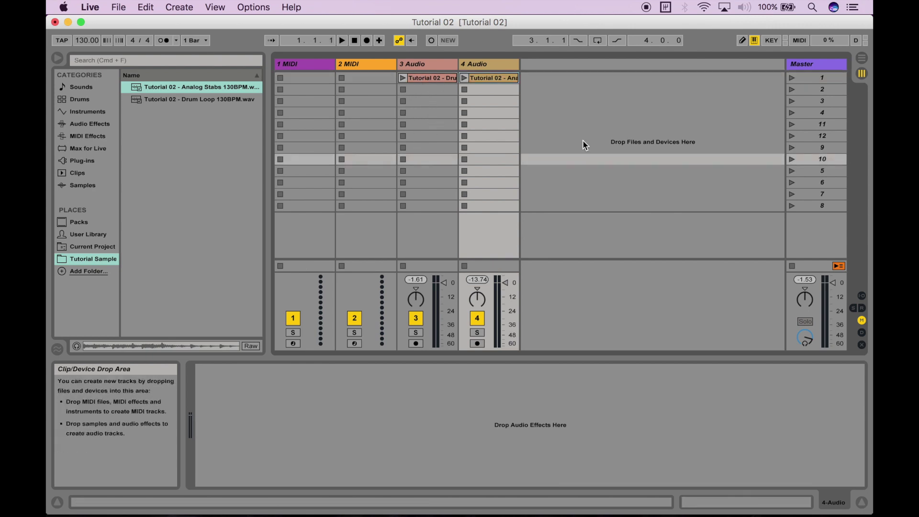
# Launch both clips, stop each with its Clip Stop button, then stop the transport
pyautogui.click(402, 78)
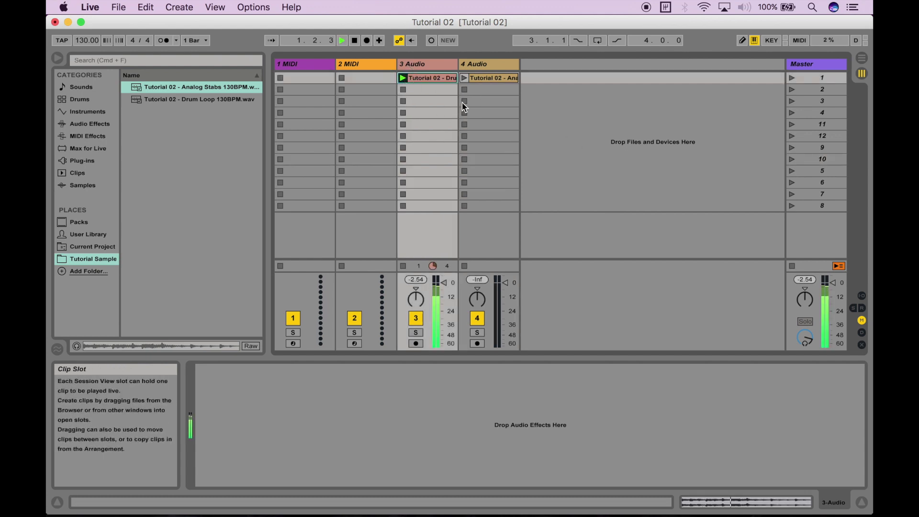
pyautogui.click(465, 78)
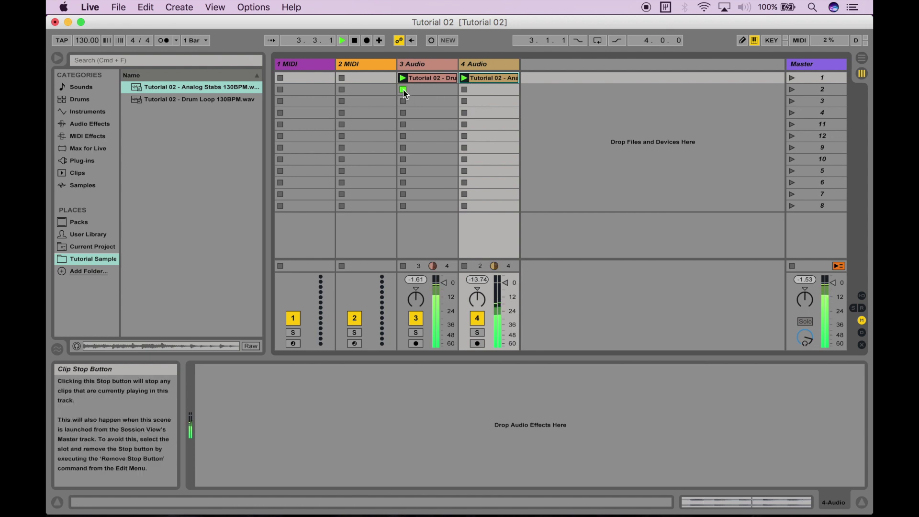
pyautogui.click(403, 89)
pyautogui.click(464, 89)
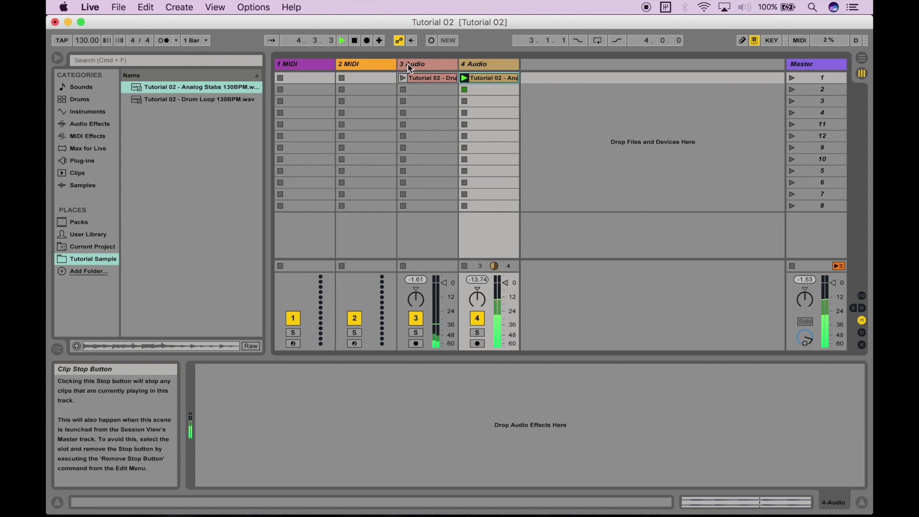
pyautogui.click(355, 40)
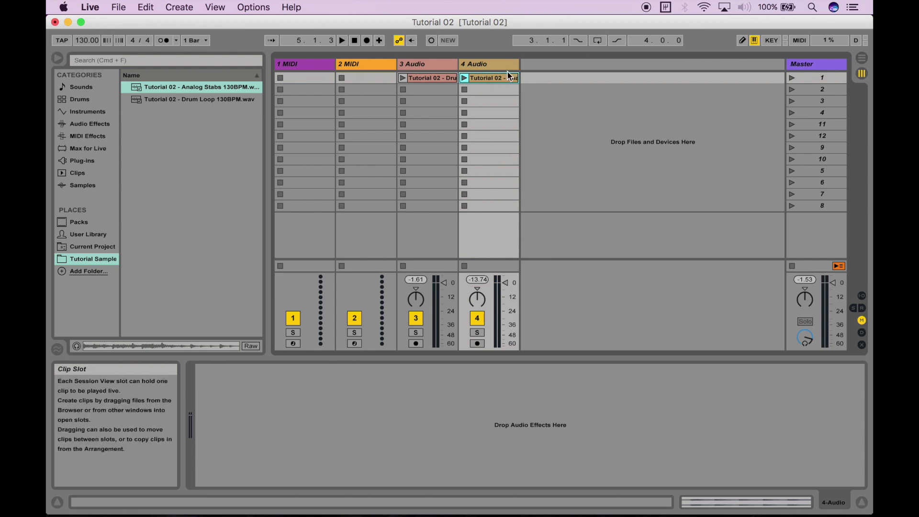
# Launch scene 1 to play both clips, stop playback, and select the scene 11 row
pyautogui.click(791, 78)
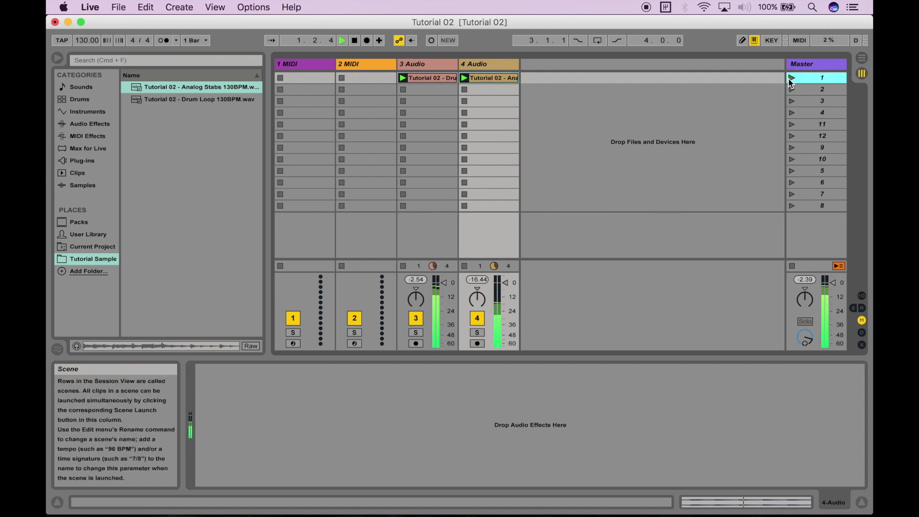
pyautogui.click(355, 41)
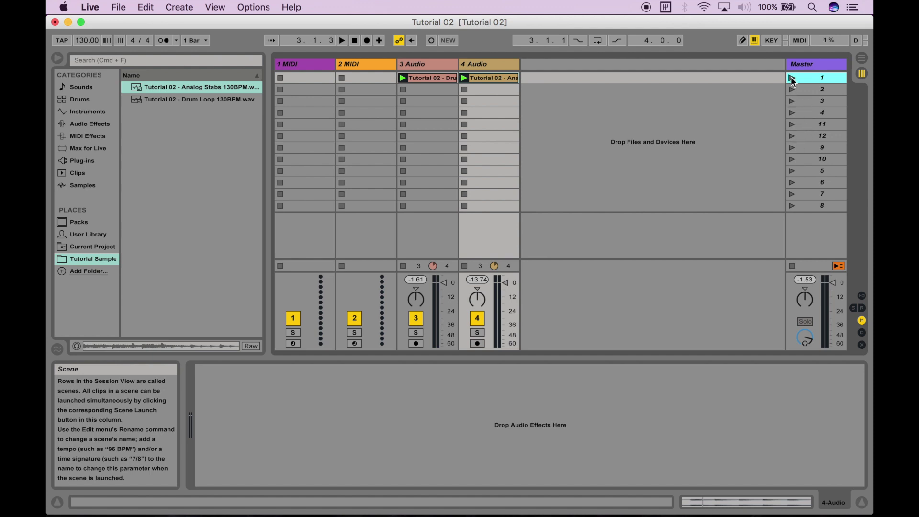
pyautogui.click(680, 125)
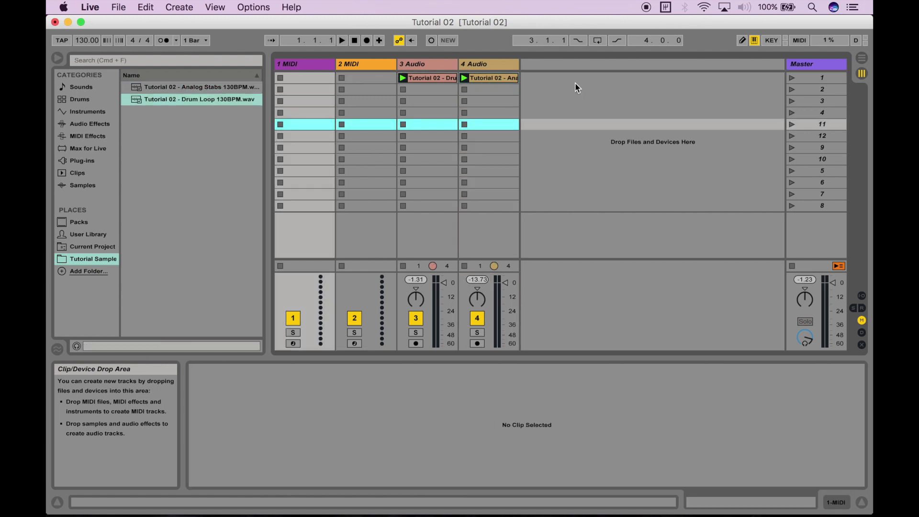
# Show the Drum Loop clip's details, launch scene 1, and mute and unmute tracks 3 and 4
pyautogui.click(430, 81)
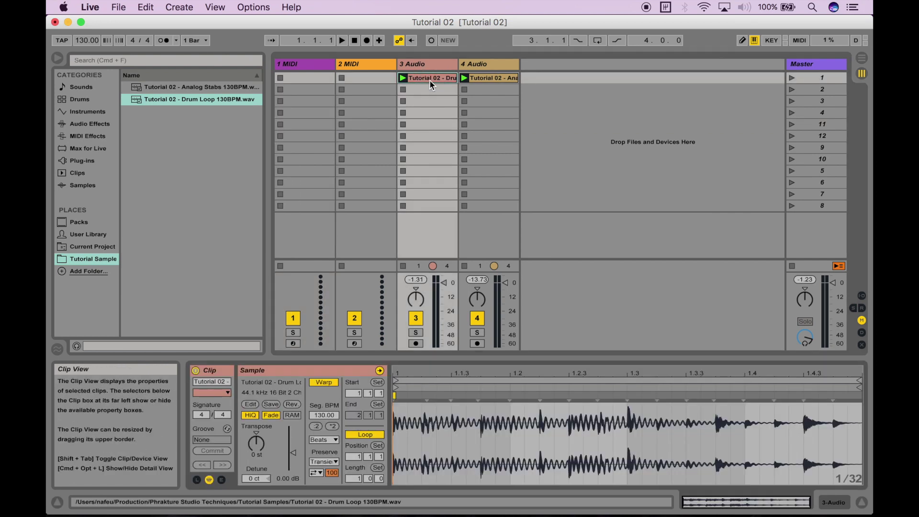
pyautogui.click(792, 79)
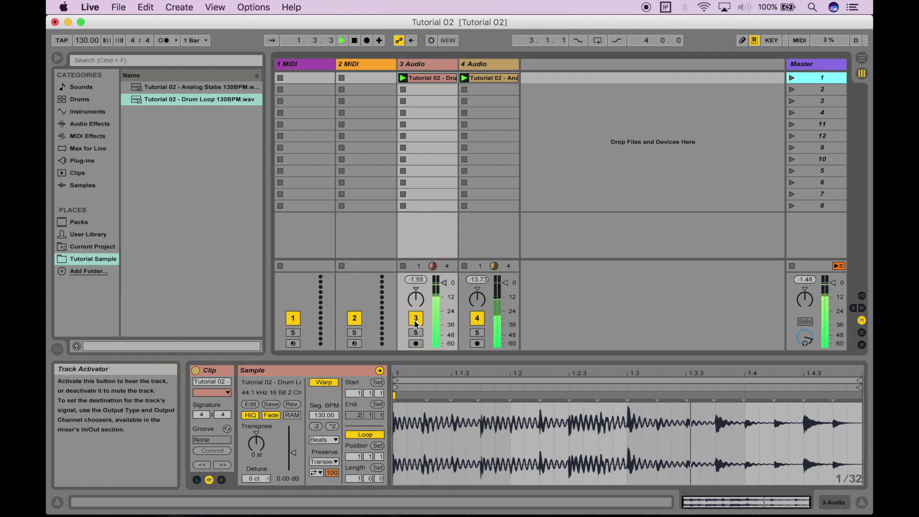
pyautogui.click(477, 319)
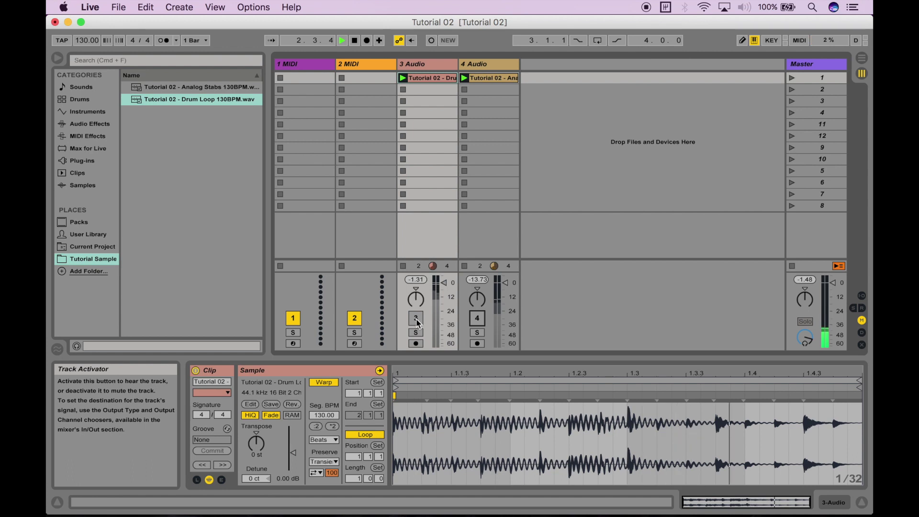
pyautogui.click(472, 319)
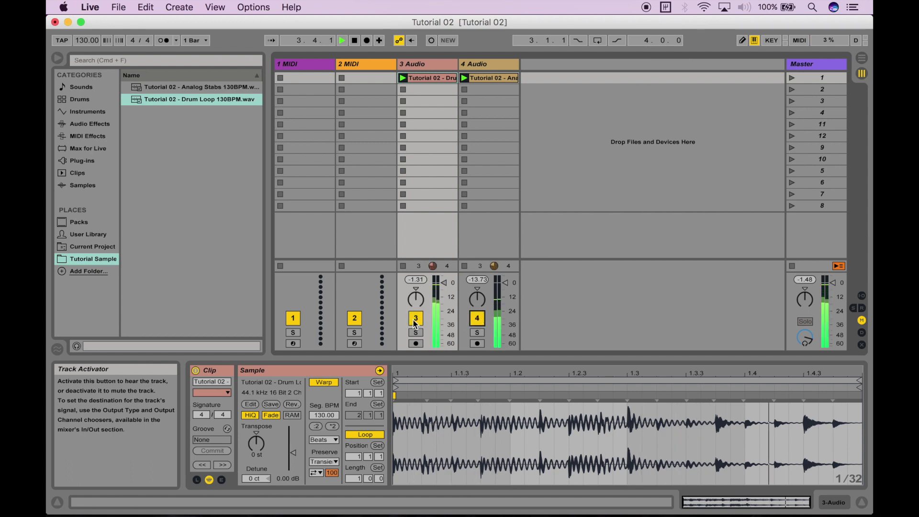
pyautogui.click(416, 319)
pyautogui.click(477, 318)
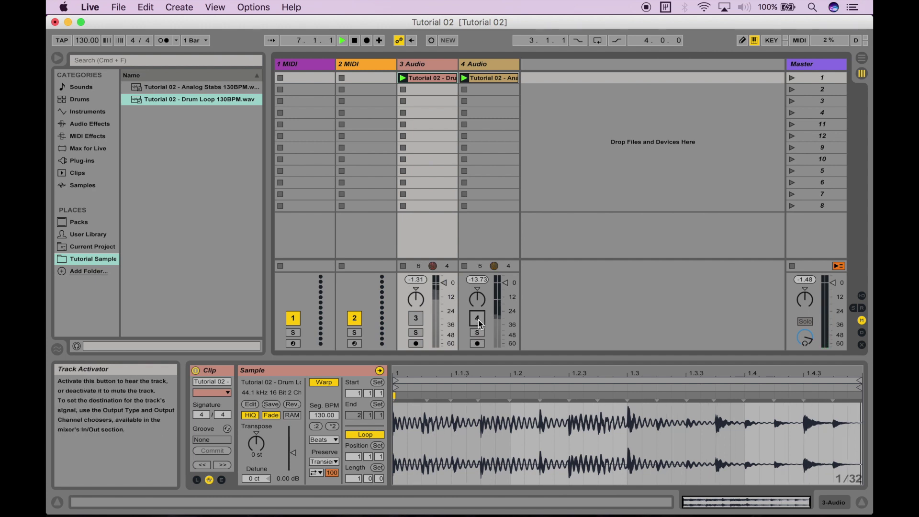
pyautogui.click(479, 320)
pyautogui.click(416, 319)
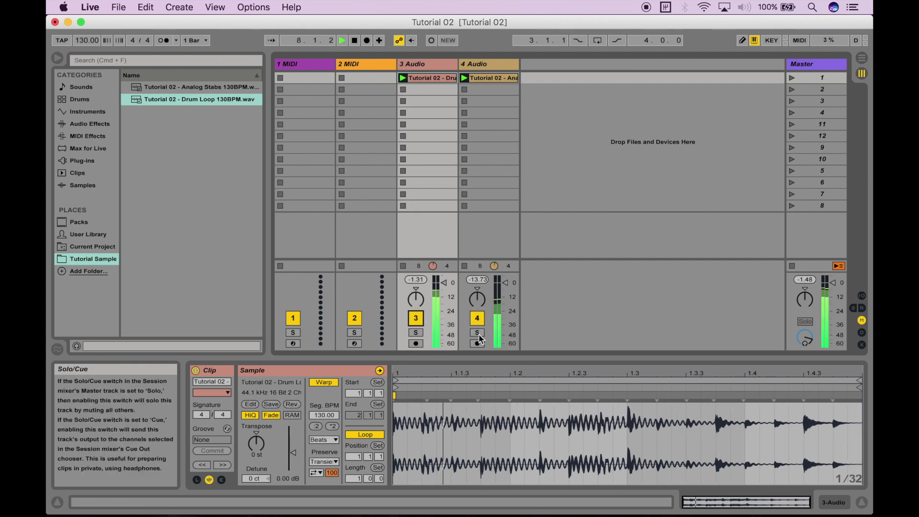
# Solo track 4, unsolo it, and stop playback
pyautogui.click(477, 333)
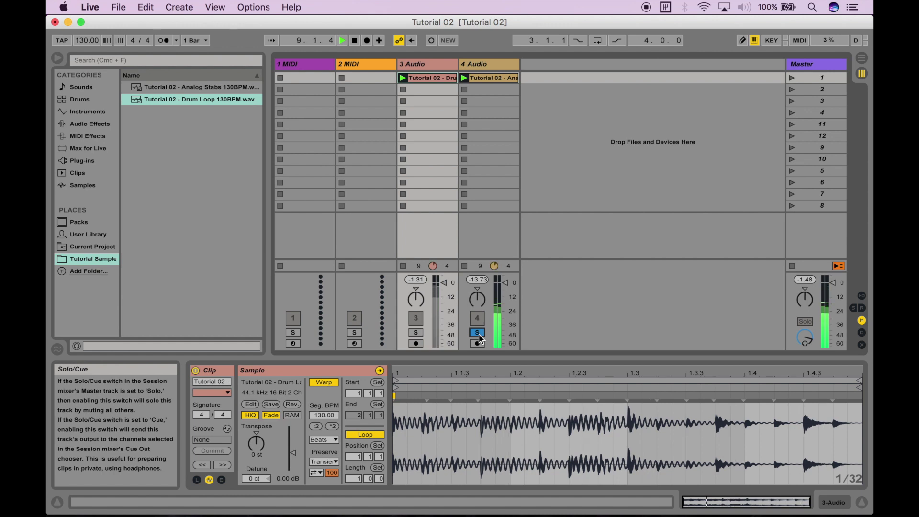
pyautogui.click(478, 332)
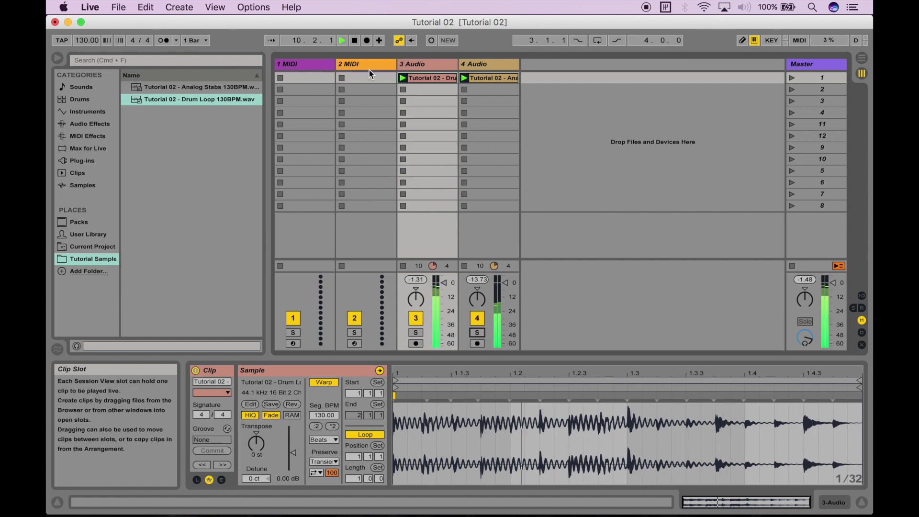
pyautogui.click(355, 41)
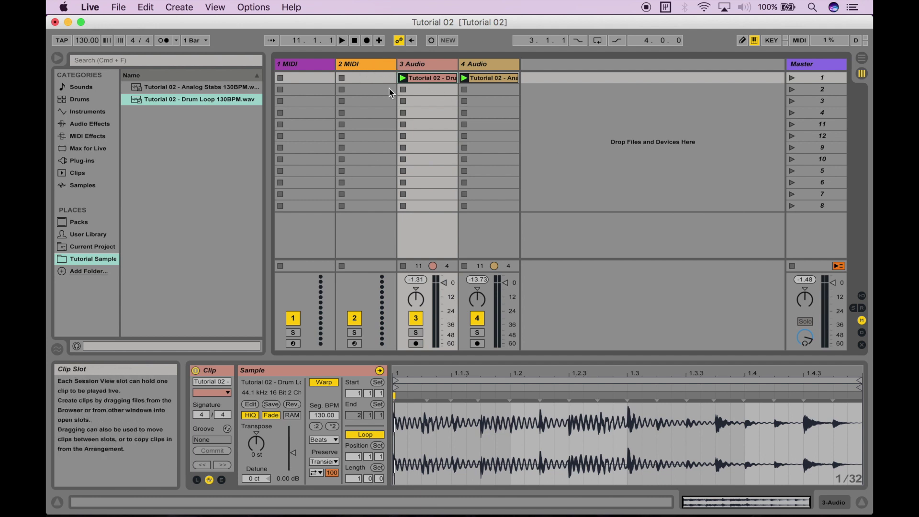
# Stop the drum and stab clips and choose Operator from the browser's Instruments category
pyautogui.click(585, 113)
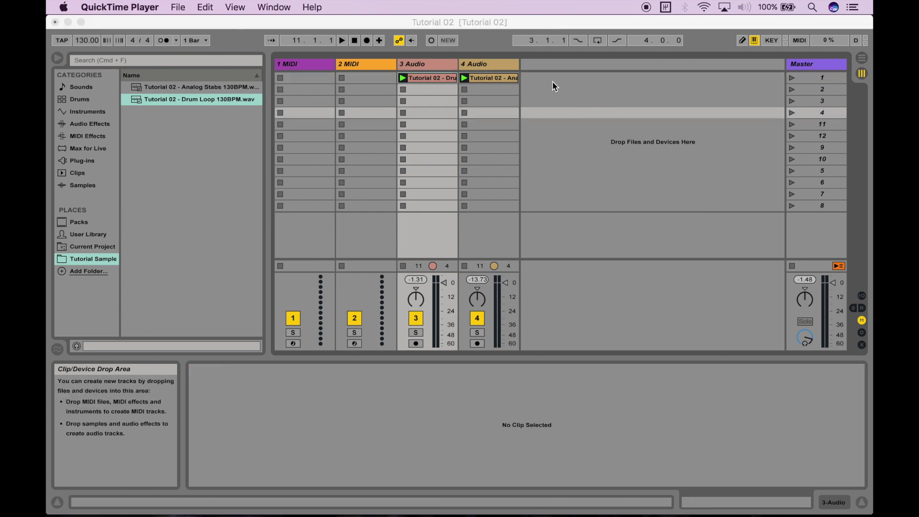
pyautogui.click(402, 87)
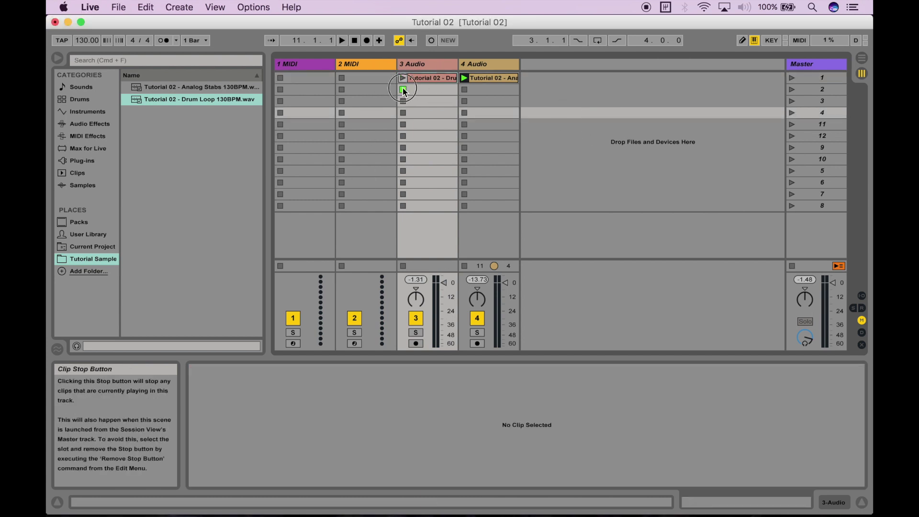
pyautogui.click(464, 89)
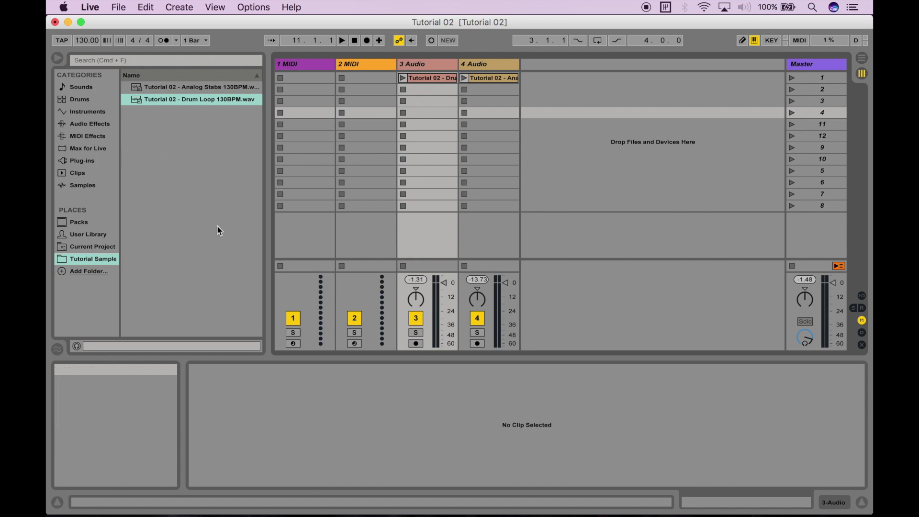
pyautogui.click(73, 113)
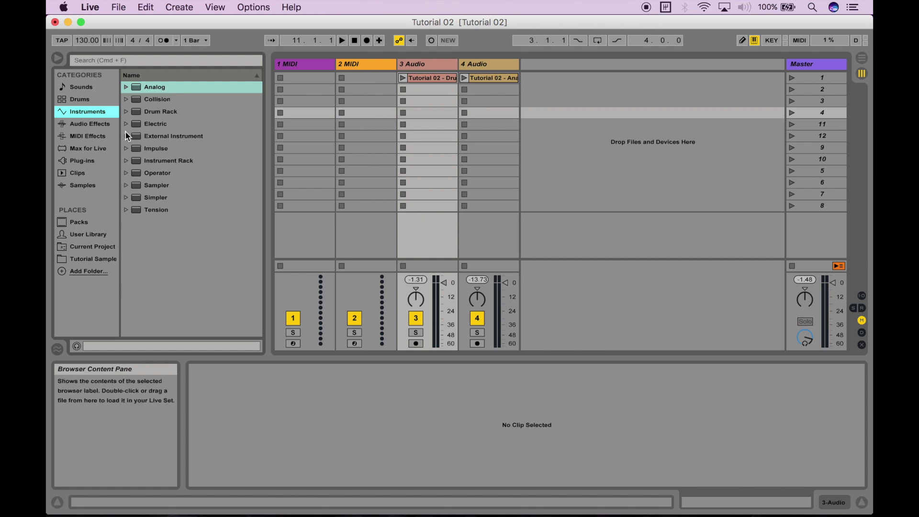
pyautogui.click(150, 173)
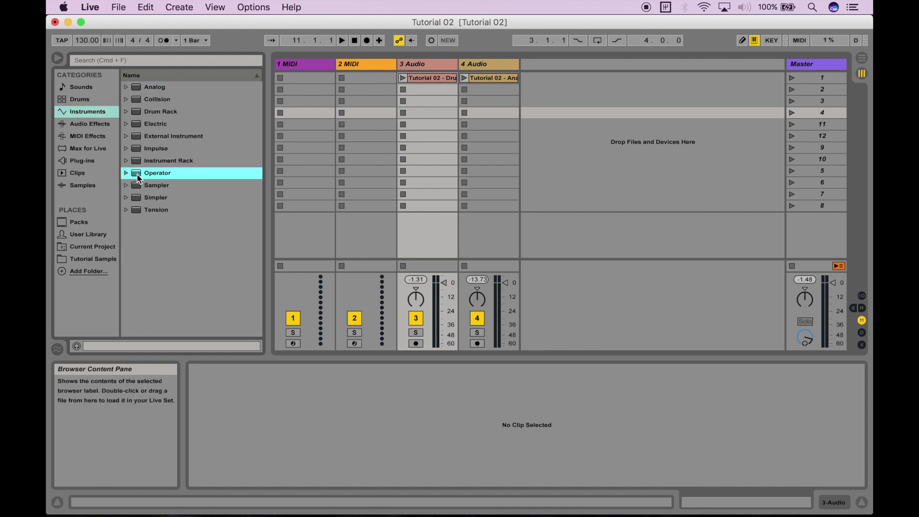
# Load Operator onto 2 MIDI, set its envelope Release to 50 ms, and disarm the track
pyautogui.click(137, 177)
pyautogui.moveTo(136, 177); pyautogui.dragTo(362, 69)
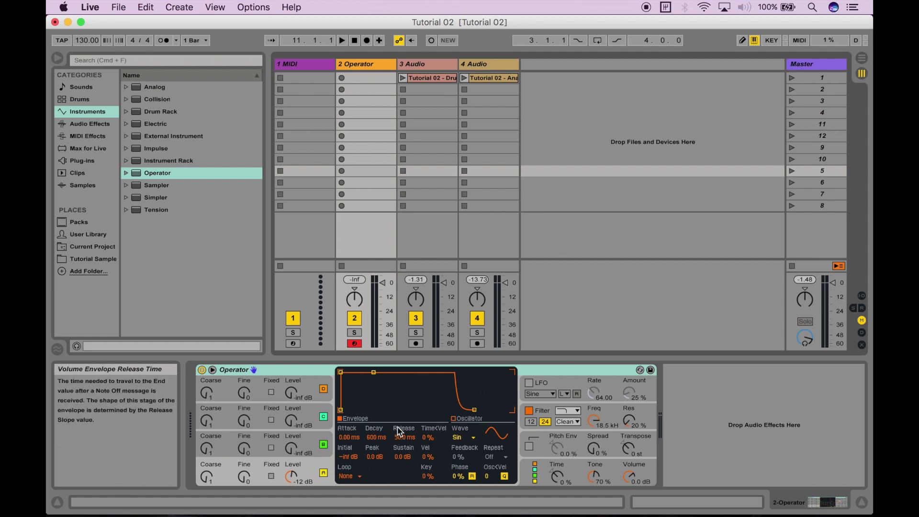
pyautogui.moveTo(397, 433); pyautogui.dragTo(418, 431)
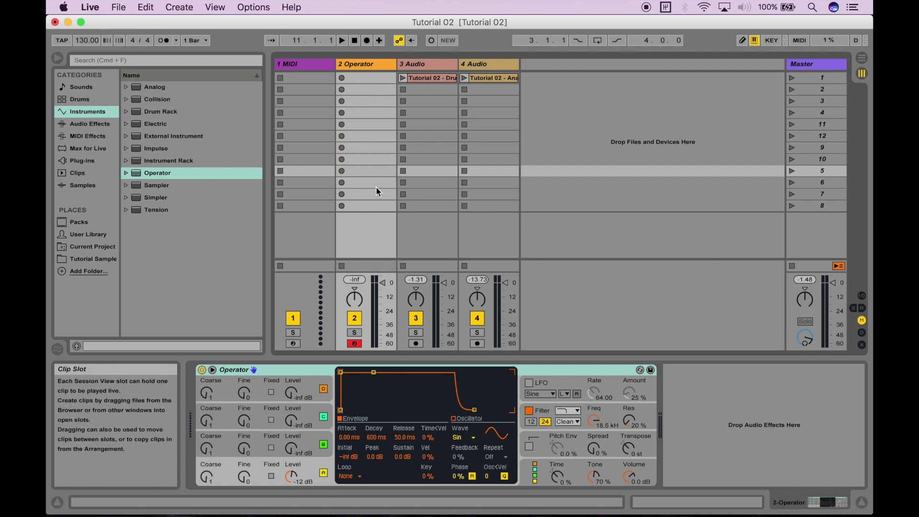
pyautogui.click(363, 79)
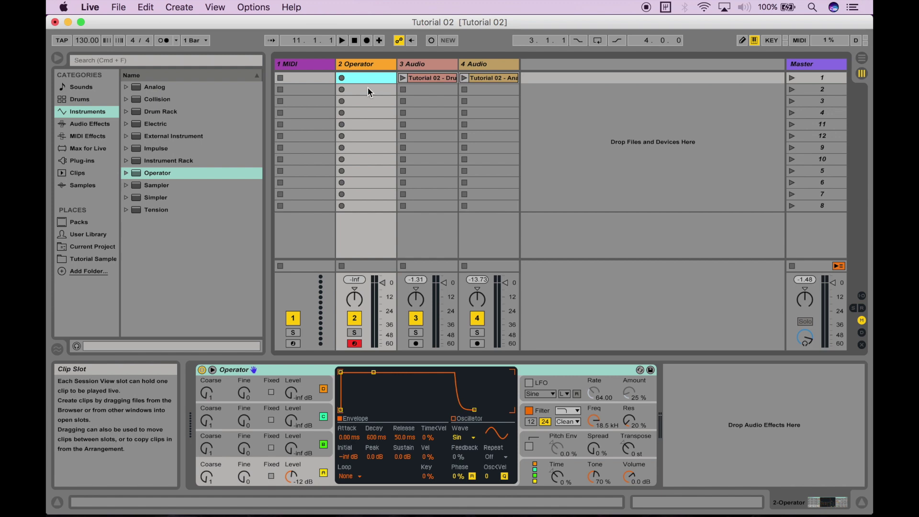
pyautogui.click(355, 344)
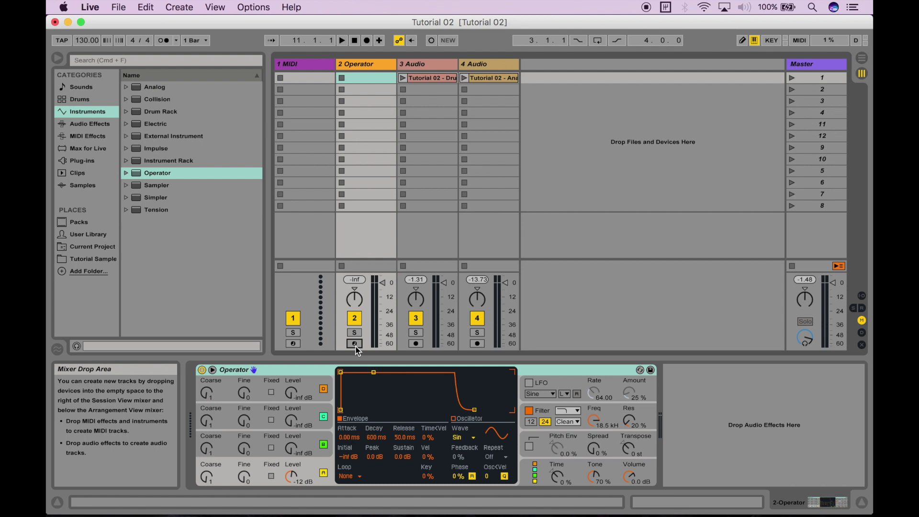
pyautogui.click(362, 80)
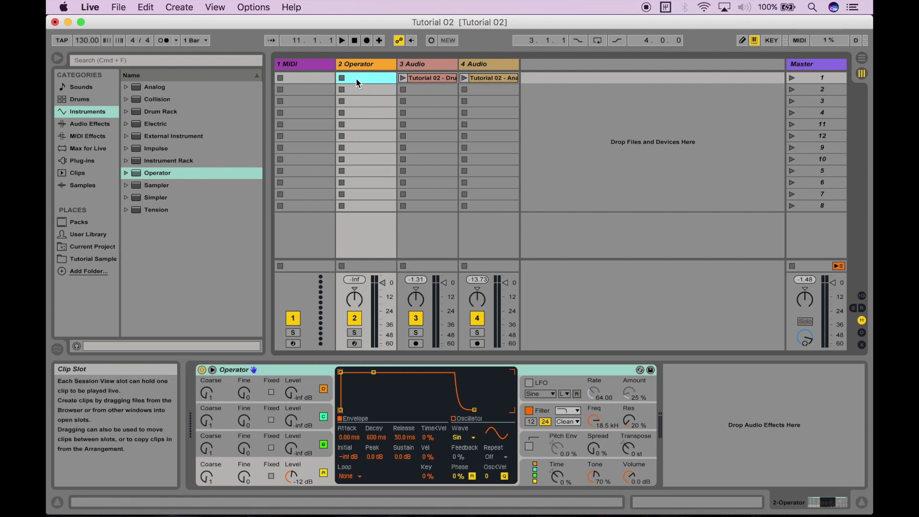
pyautogui.doubleClick(362, 80)
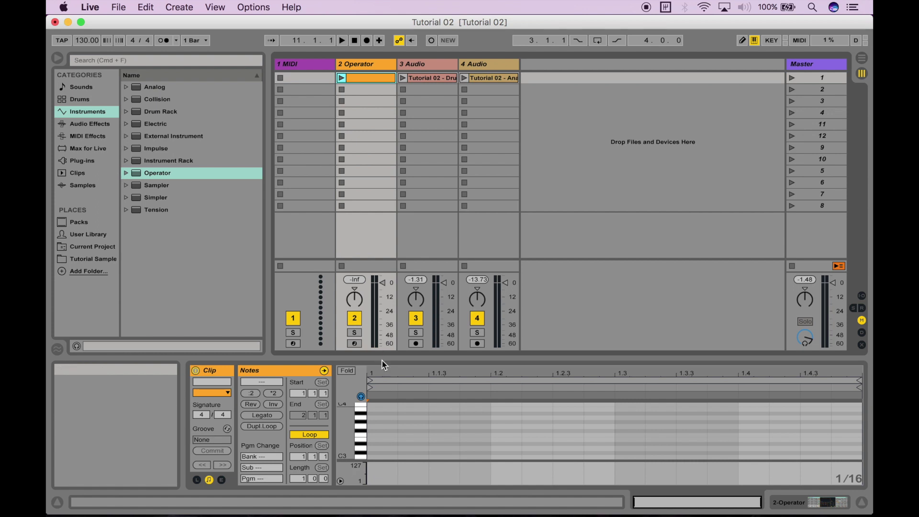
pyautogui.moveTo(383, 360); pyautogui.dragTo(397, 236)
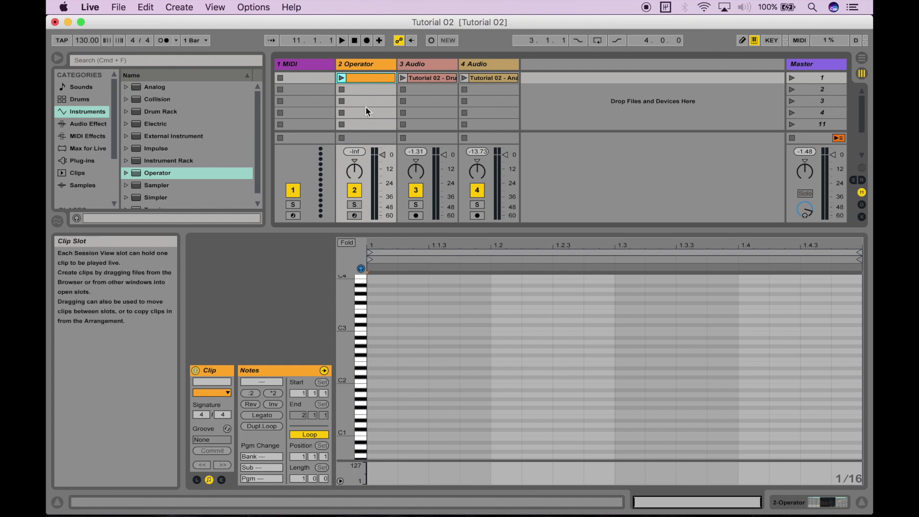
pyautogui.click(362, 94)
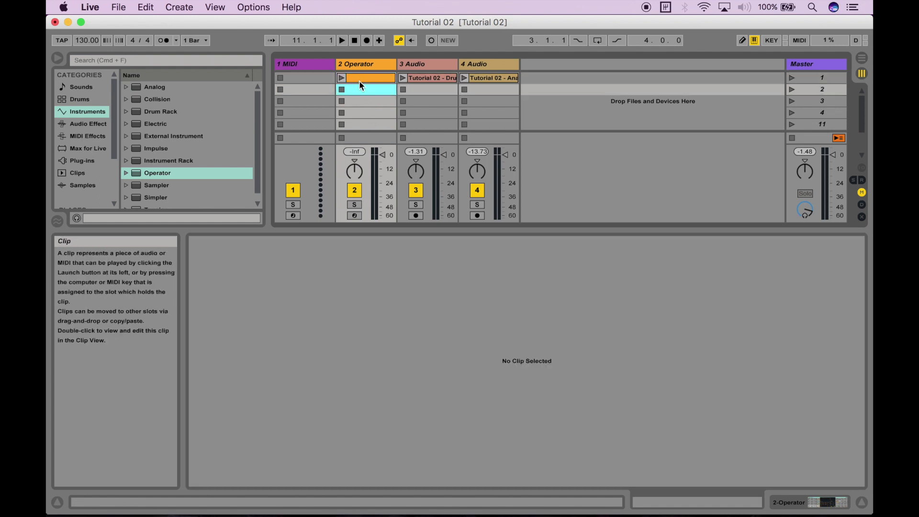
pyautogui.click(359, 81)
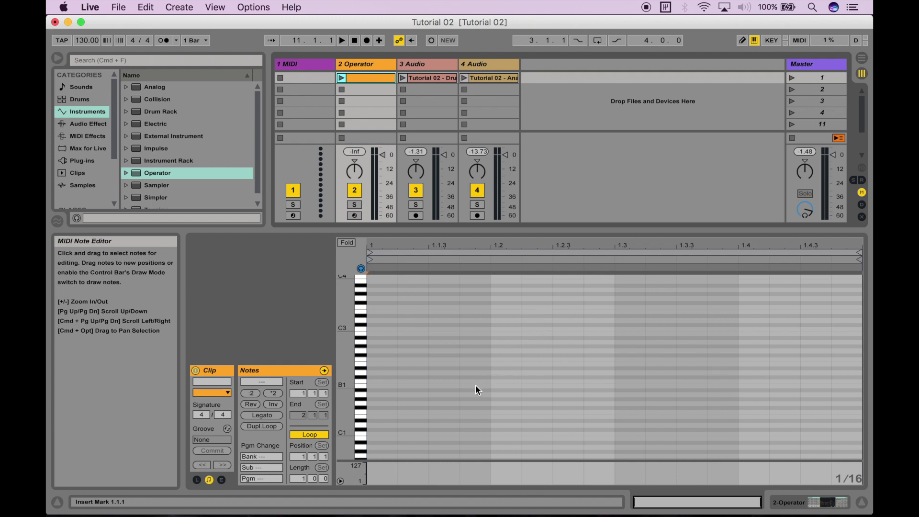
pyautogui.press('space')
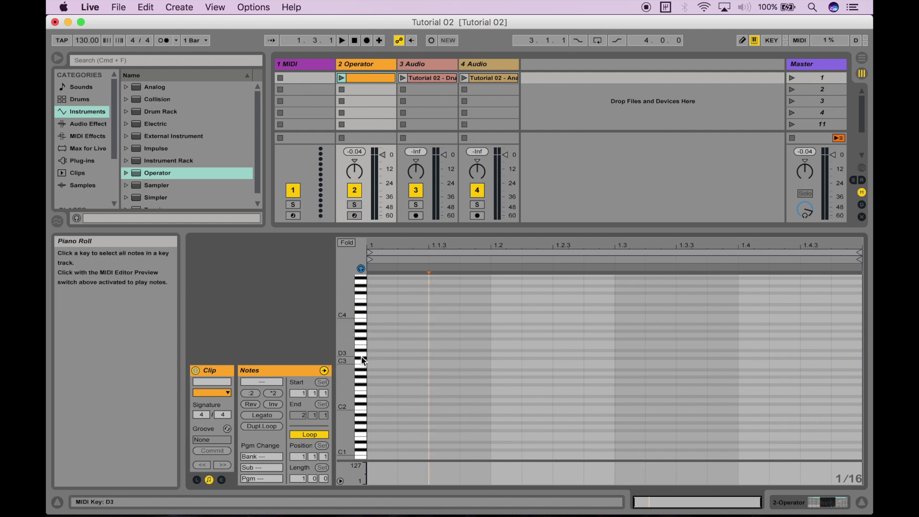
pyautogui.click(360, 341)
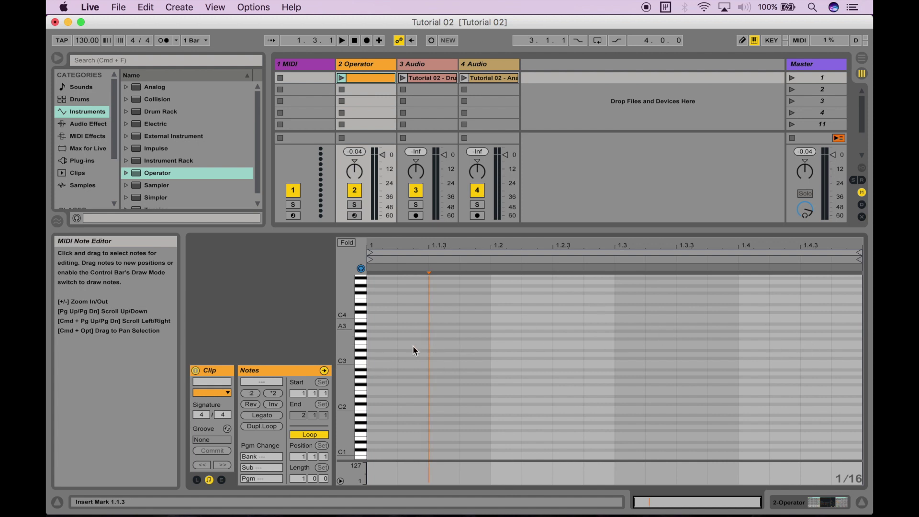
# Draw a bar-long C3 note, audition and stop the Operator clip, then add an E3 note
pyautogui.doubleClick(388, 363)
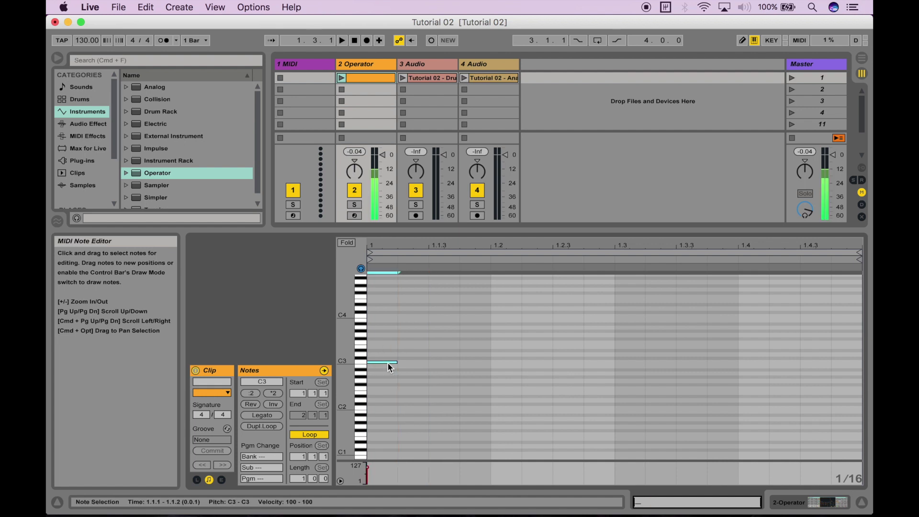
pyautogui.moveTo(396, 364); pyautogui.dragTo(854, 355)
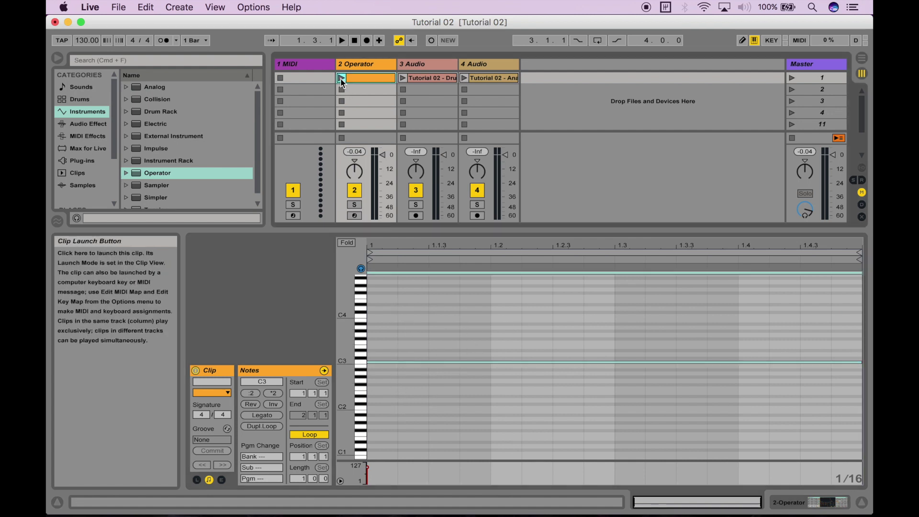
pyautogui.click(342, 78)
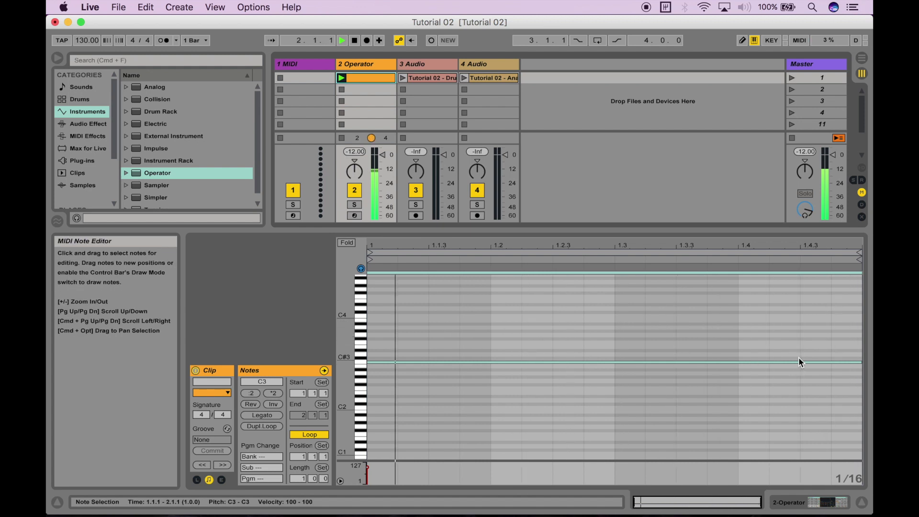
pyautogui.click(355, 40)
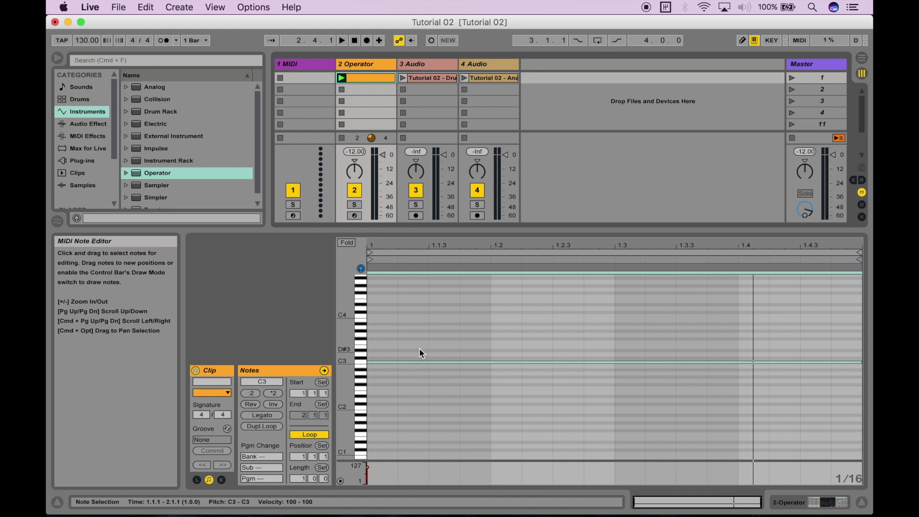
pyautogui.doubleClick(383, 346)
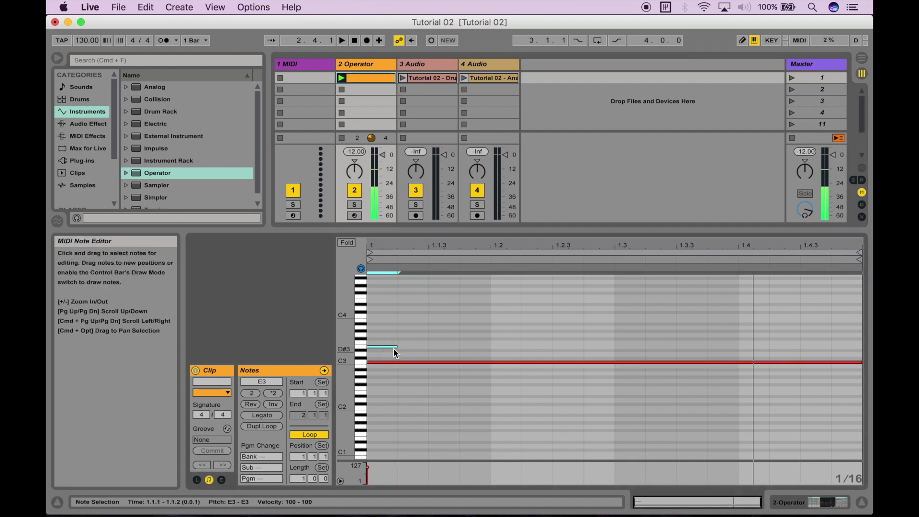
# Stretch E3 to the bar end, add a full-bar G3 note, and launch the C–E–G chord
pyautogui.moveTo(395, 348); pyautogui.dragTo(862, 346)
pyautogui.click(380, 336)
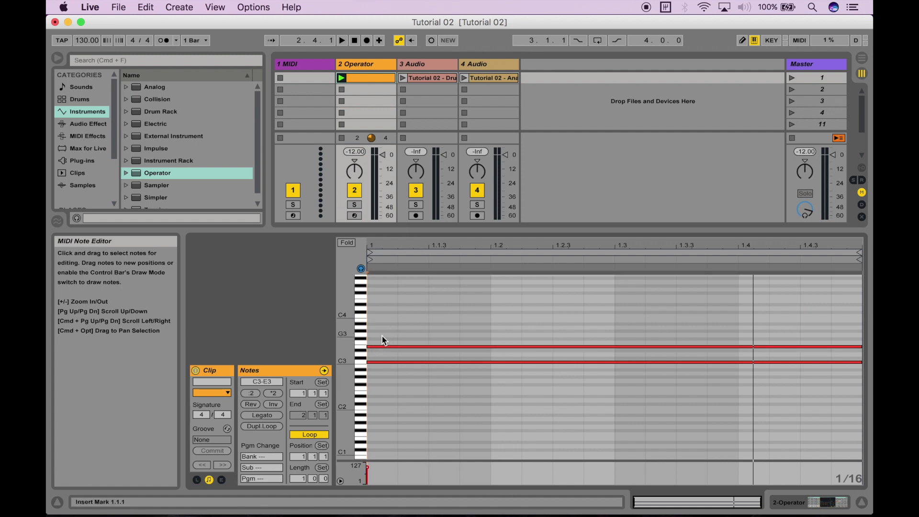
pyautogui.doubleClick(382, 335)
pyautogui.moveTo(397, 335); pyautogui.dragTo(862, 335)
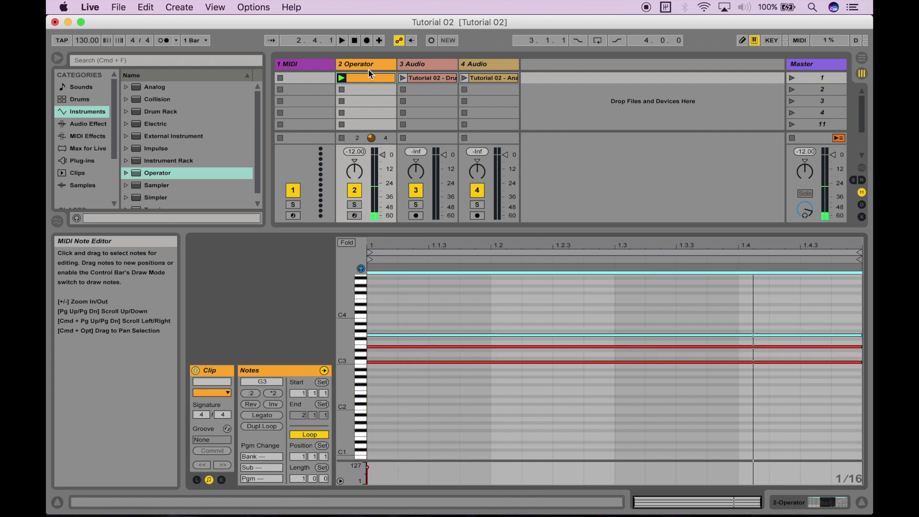
pyautogui.click(342, 40)
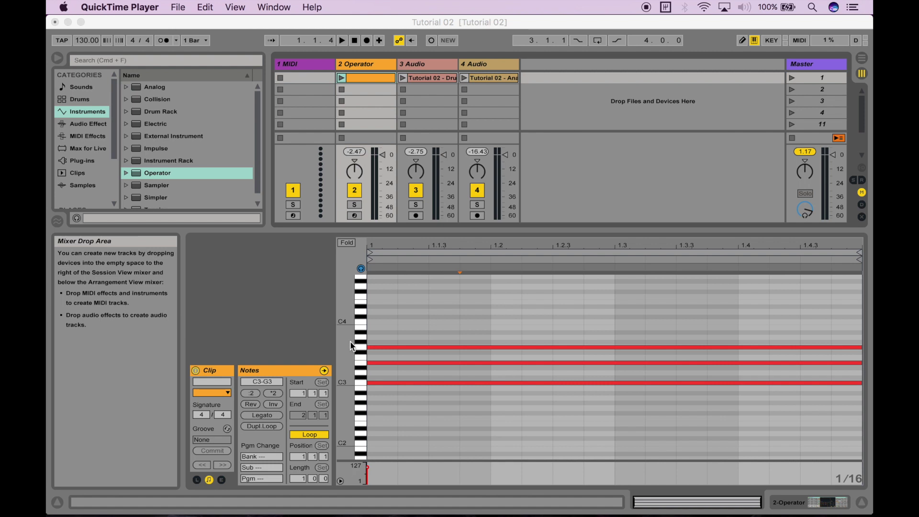
pyautogui.click(348, 344)
# Zoom the piano roll key range from C1–C5 to the chord's C3–G3, then back to C2–C5
pyautogui.click(347, 382)
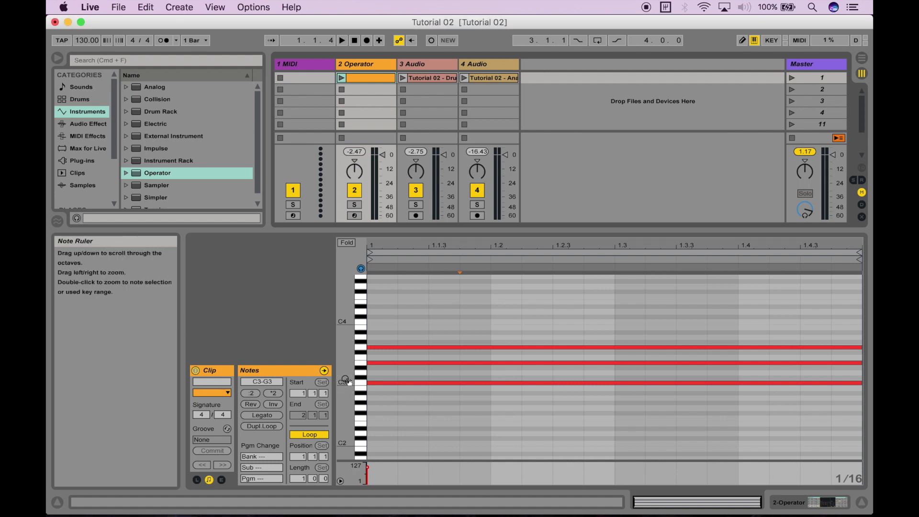
pyautogui.moveTo(348, 382)
pyautogui.mouseDown()
pyautogui.moveTo(348, 431)
pyautogui.moveTo(348, 325)
pyautogui.moveTo(347, 455)
pyautogui.moveTo(347, 322)
pyautogui.moveTo(348, 426)
pyautogui.moveTo(348, 360)
pyautogui.moveTo(348, 394)
pyautogui.mouseUp()
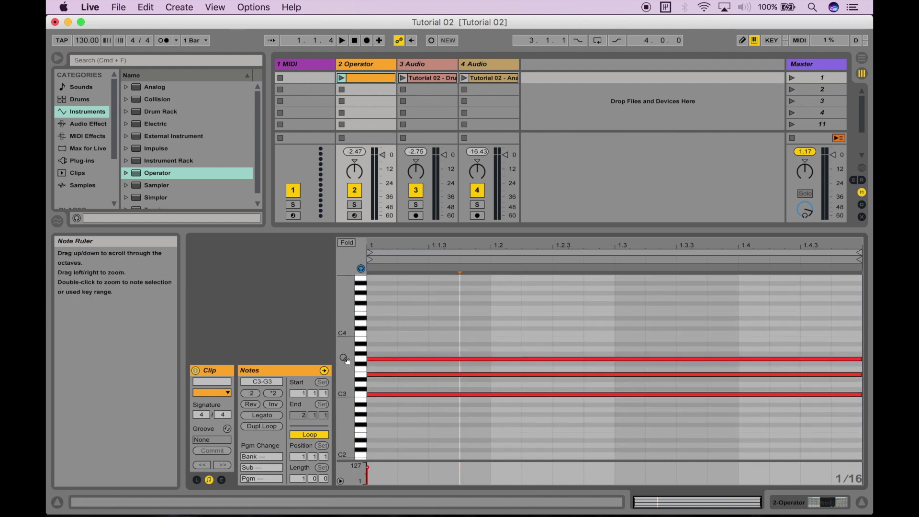
pyautogui.moveTo(345, 359)
pyautogui.mouseDown()
pyautogui.moveTo(330, 361)
pyautogui.moveTo(344, 359)
pyautogui.mouseUp()
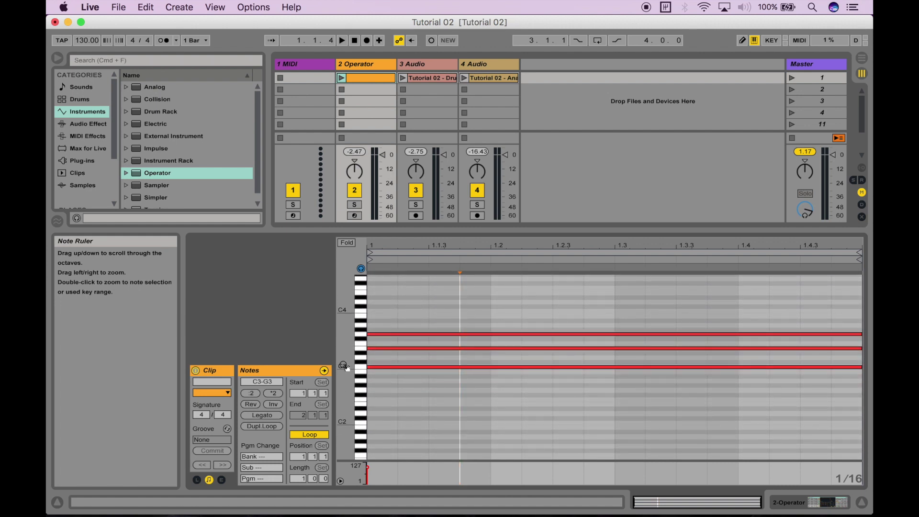
pyautogui.doubleClick(346, 367)
pyautogui.moveTo(345, 367); pyautogui.dragTo(335, 363)
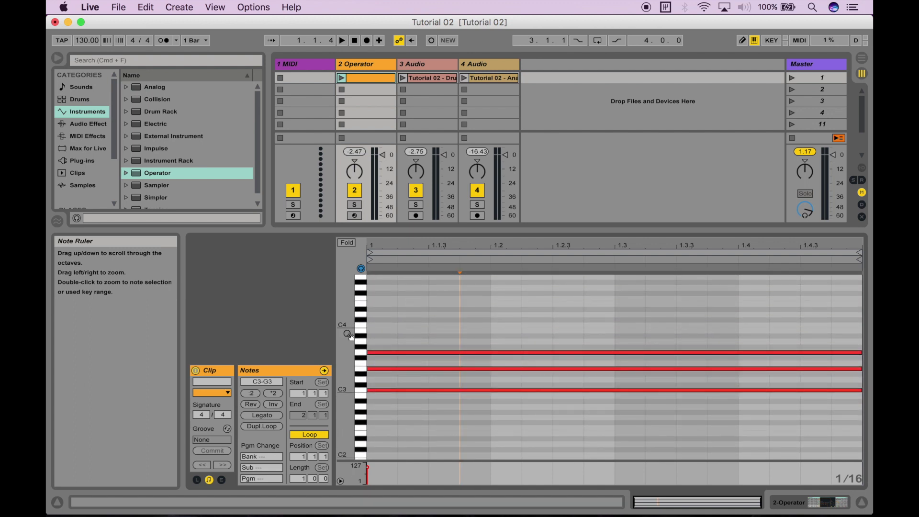
# Delete the three chord notes and draw a new C3 note at the clip start
pyautogui.moveTo(345, 331); pyautogui.dragTo(342, 318)
pyautogui.press('Delete')
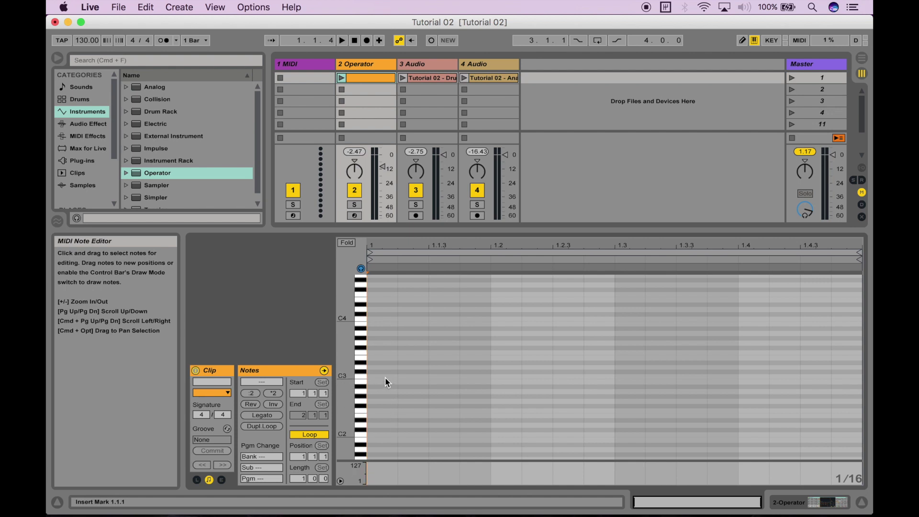
pyautogui.doubleClick(385, 378)
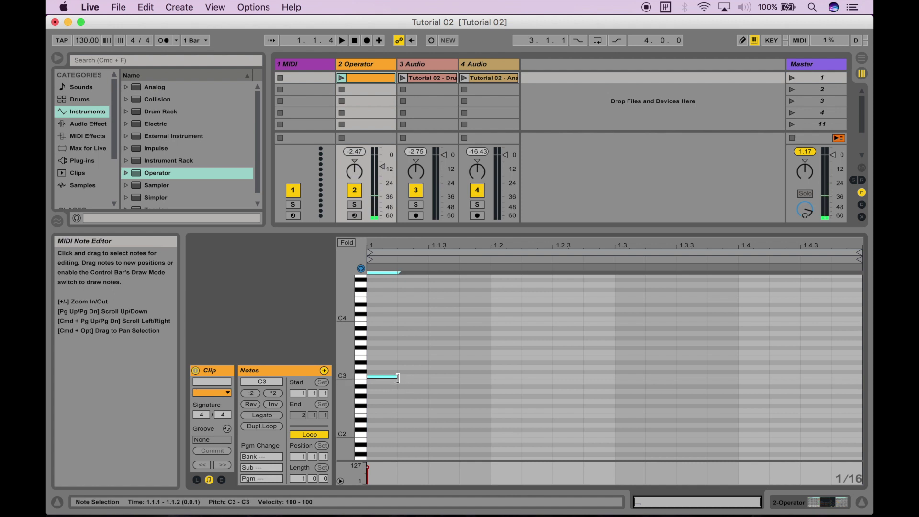
# Shorten C3 to half a beat, duplicate it along the bar, and test-transpose the 1.3 note back to C3
pyautogui.moveTo(397, 378)
pyautogui.mouseDown()
pyautogui.moveTo(434, 376)
pyautogui.moveTo(402, 356)
pyautogui.moveTo(401, 396)
pyautogui.mouseUp()
pyautogui.press('super+d')
pyautogui.press('super+d')
pyautogui.press('super+d')
pyautogui.press('super+d')
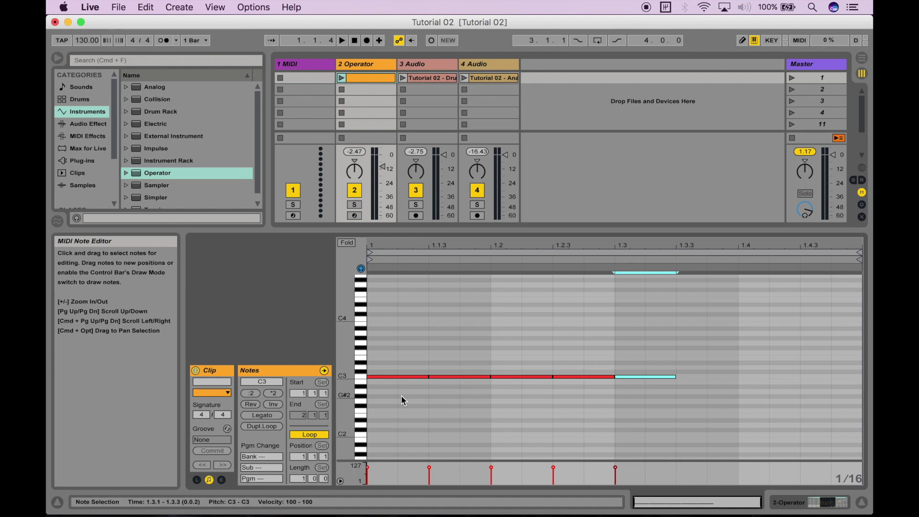
pyautogui.press('Up')
pyautogui.press('Up')
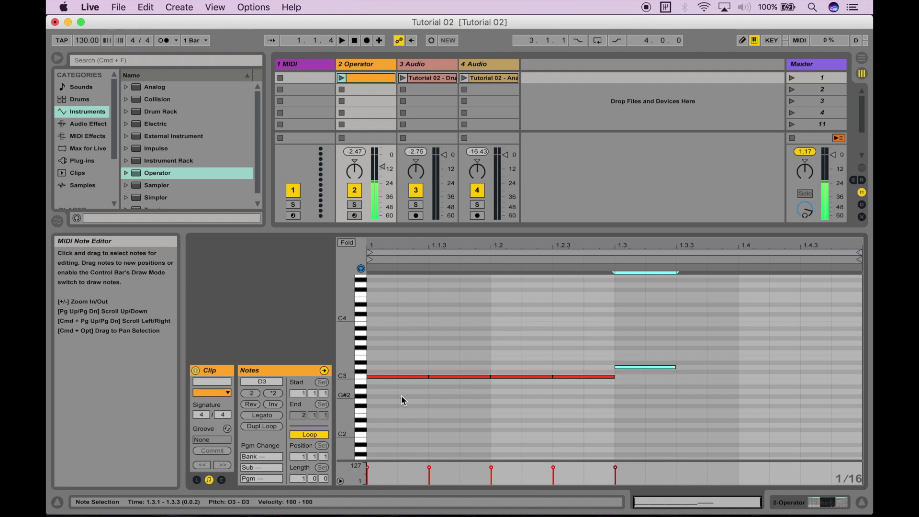
pyautogui.press('Down')
pyautogui.press('Down')
pyautogui.press('Down')
pyautogui.press('Down')
pyautogui.press('Down')
pyautogui.press('Down')
pyautogui.press('Up')
pyautogui.press('Up')
pyautogui.press('Up')
pyautogui.press('Up')
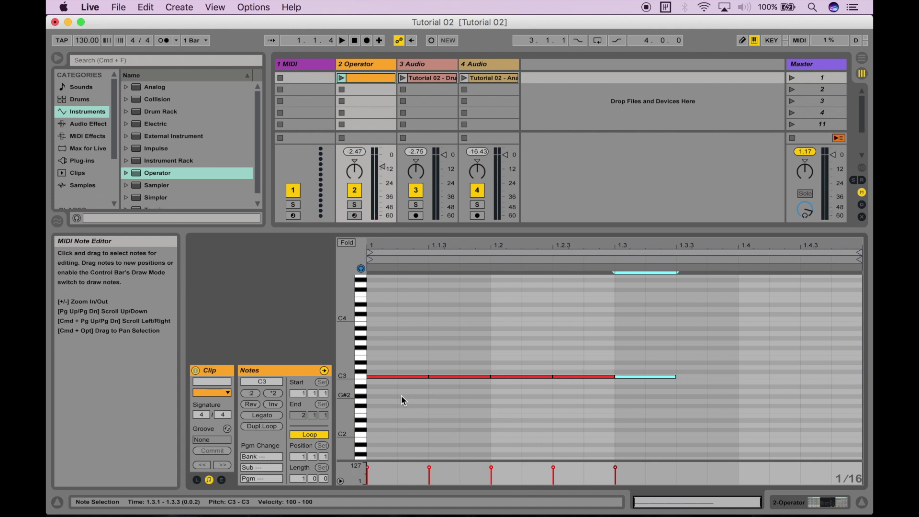
pyautogui.hotkey('shift', 'Up')
pyautogui.hotkey('shift', 'Down')
pyautogui.hotkey('shift', 'Down')
pyautogui.hotkey('shift', 'Up')
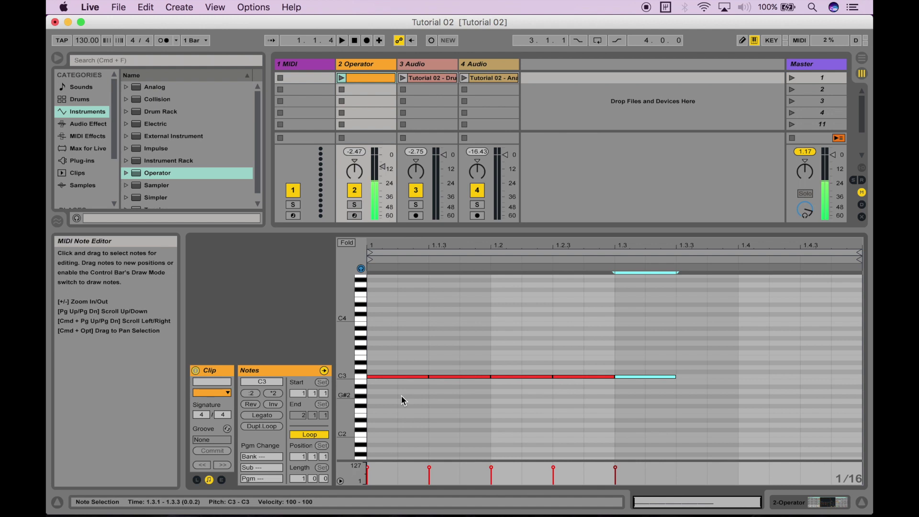
# Reselect the note at 1.3 and adjust its length with Shift+arrows until it ends at 1.4
pyautogui.click(665, 337)
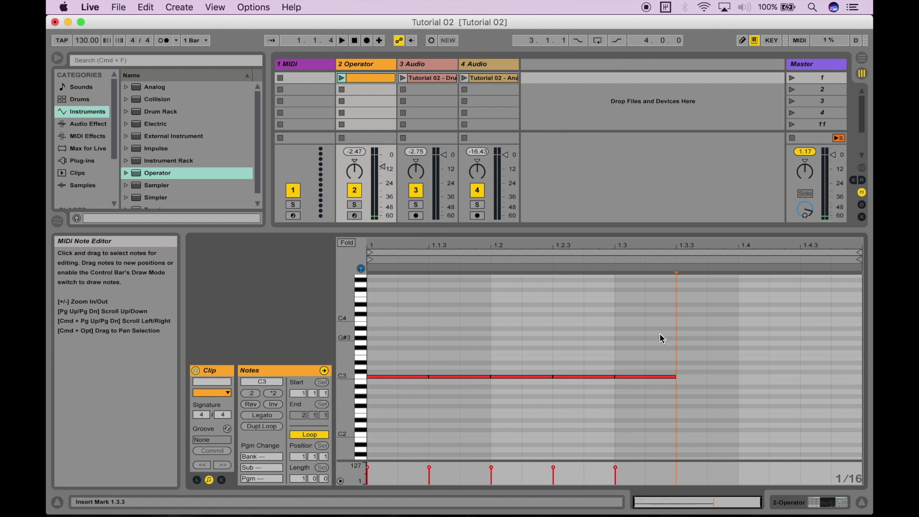
pyautogui.click(668, 378)
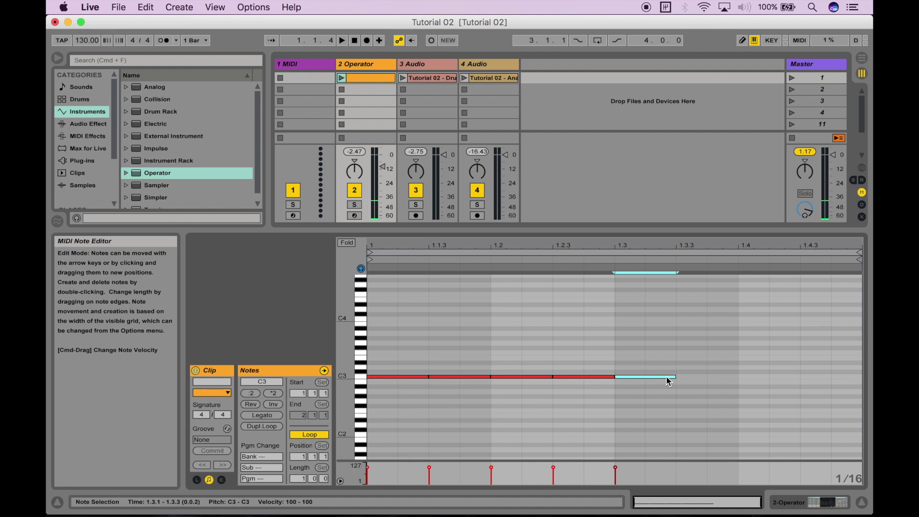
pyautogui.hotkey('shift', 'Right')
pyautogui.hotkey('shift', 'Right')
pyautogui.hotkey('shift', 'Right')
pyautogui.hotkey('shift', 'Right')
pyautogui.hotkey('shift', 'Right')
pyautogui.hotkey('shift', 'Right')
pyautogui.hotkey('shift', 'Right')
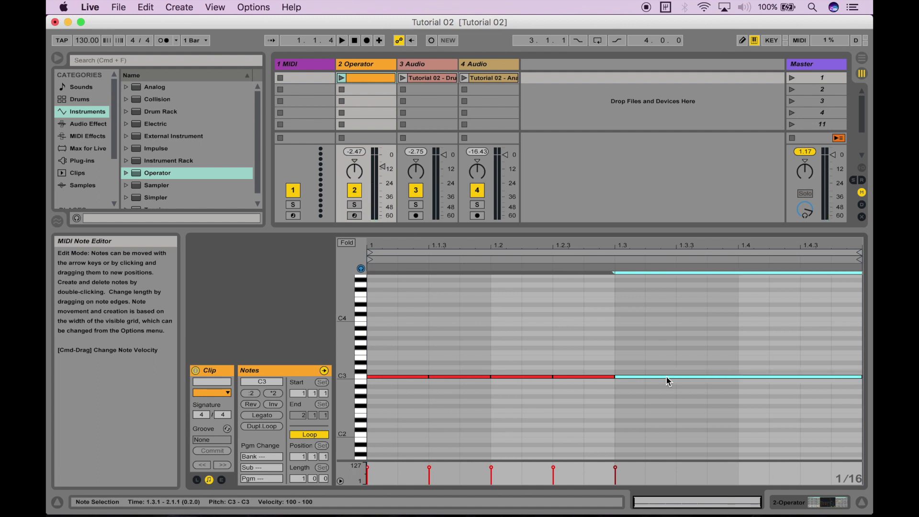
pyautogui.hotkey('shift', 'Left')
pyautogui.hotkey('shift', 'Left')
pyautogui.hotkey('shift', 'Left')
pyautogui.hotkey('shift', 'Left')
pyautogui.hotkey('shift', 'Left')
pyautogui.hotkey('shift', 'Left')
pyautogui.hotkey('shift', 'Left')
pyautogui.hotkey('shift', 'Right')
pyautogui.hotkey('shift', 'Right')
pyautogui.hotkey('shift', 'Right')
pyautogui.hotkey('shift', 'Right')
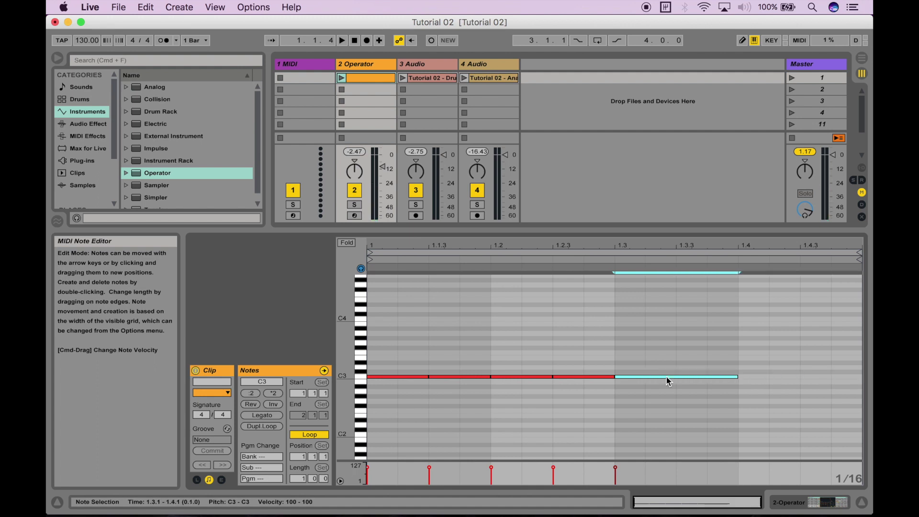
pyautogui.hotkey('shift', 'Left')
pyautogui.hotkey('shift', 'Right')
pyautogui.hotkey('shift', 'Right')
pyautogui.hotkey('shift', 'Left')
pyautogui.hotkey('shift', 'Left')
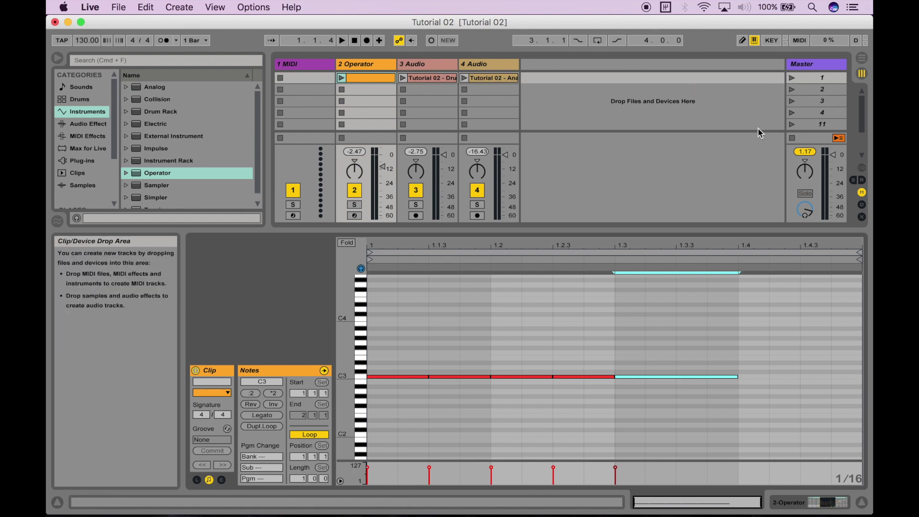
# Lower track 3's volume slightly, delete all five C3 notes, and launch scene 1
pyautogui.moveTo(446, 163); pyautogui.dragTo(445, 170)
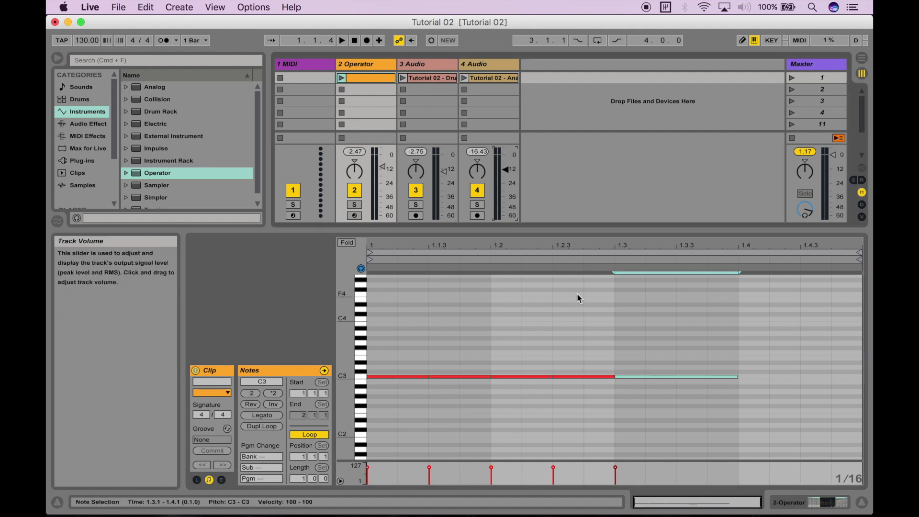
pyautogui.moveTo(691, 323); pyautogui.dragTo(394, 401)
pyautogui.press('Delete')
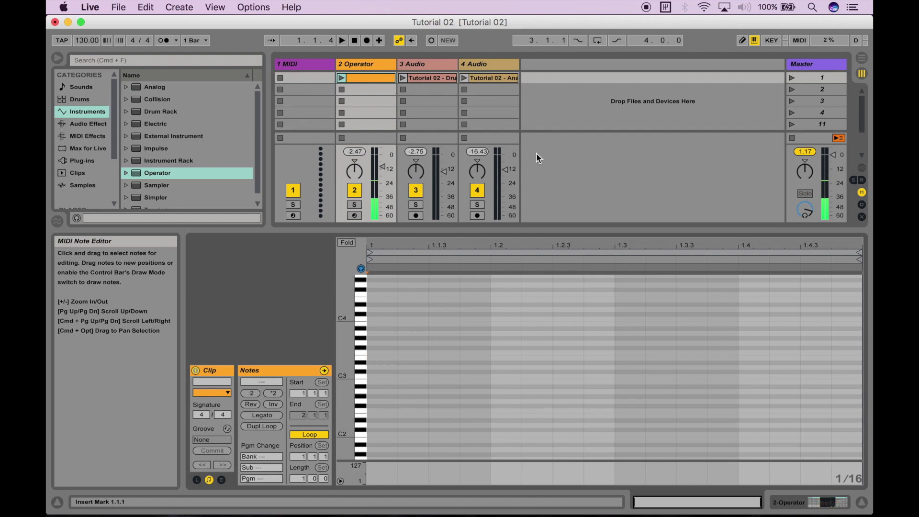
pyautogui.click(793, 78)
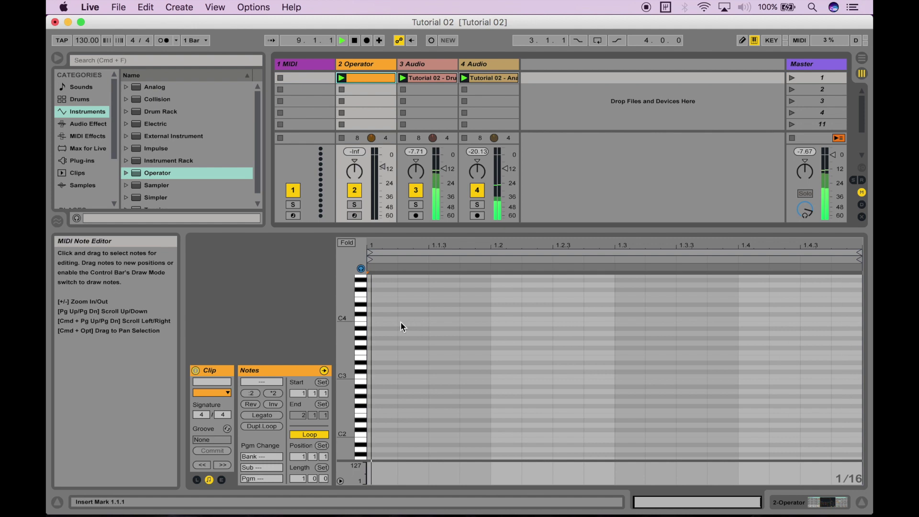
pyautogui.click(361, 403)
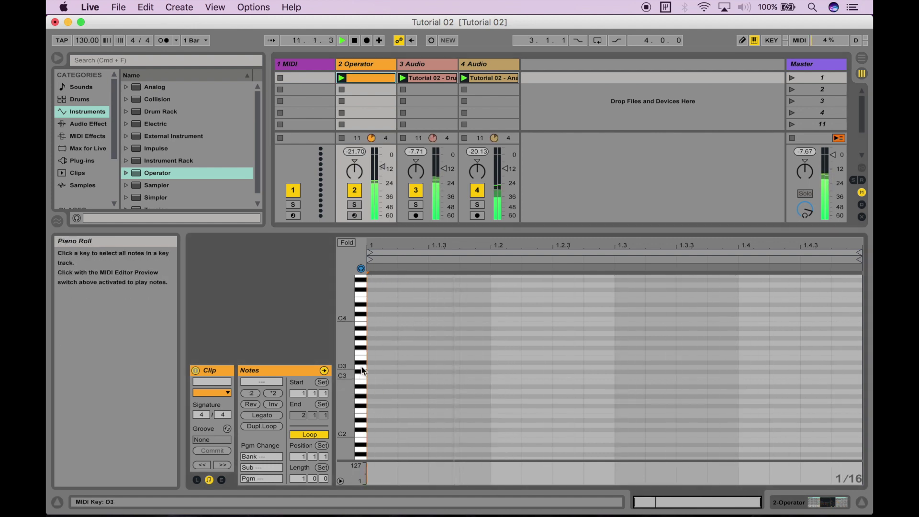
# Draw a G3 eighth note at 1.1, then duplicate it rising through A3 and A#3 to D4
pyautogui.click(415, 344)
pyautogui.doubleClick(391, 343)
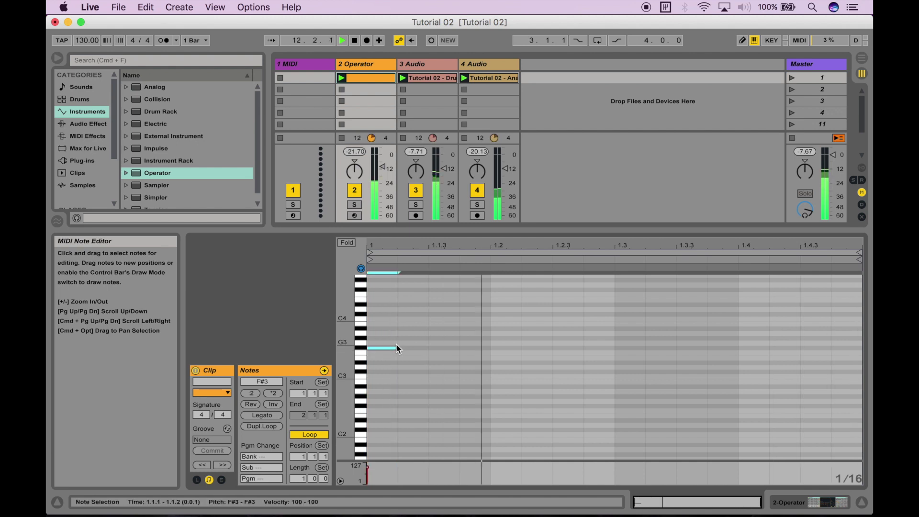
pyautogui.moveTo(393, 344); pyautogui.dragTo(431, 342)
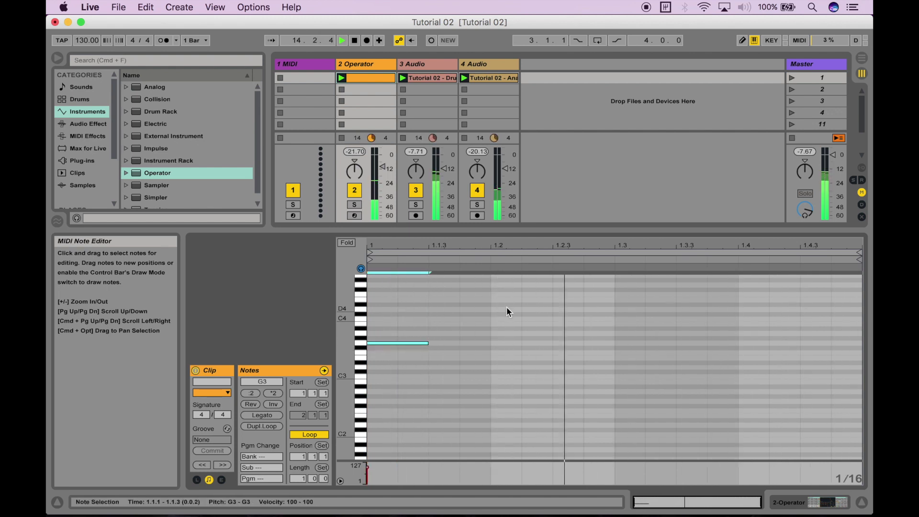
pyautogui.press('super+d')
pyautogui.press('Up')
pyautogui.press('Up')
pyautogui.press('super+d')
pyautogui.press('Up')
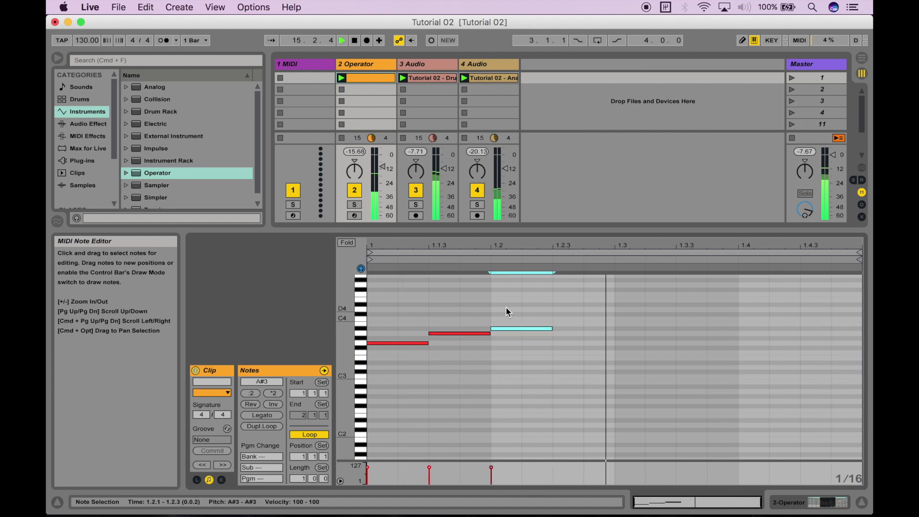
pyautogui.press('super+d')
pyautogui.press('Up')
pyautogui.press('Up')
pyautogui.press('Up')
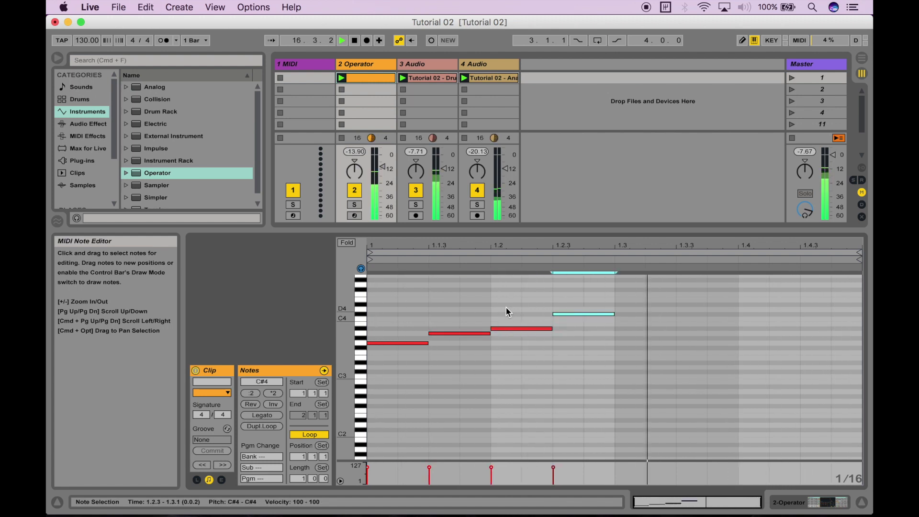
pyautogui.press('Up')
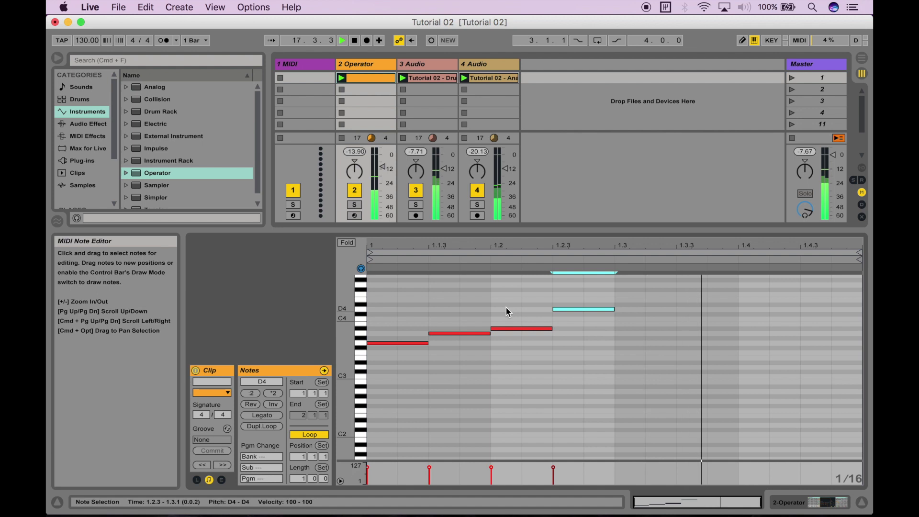
# Continue duplicating down through C4, A#3 and A3, end on F4, then stop playback
pyautogui.press('super+d')
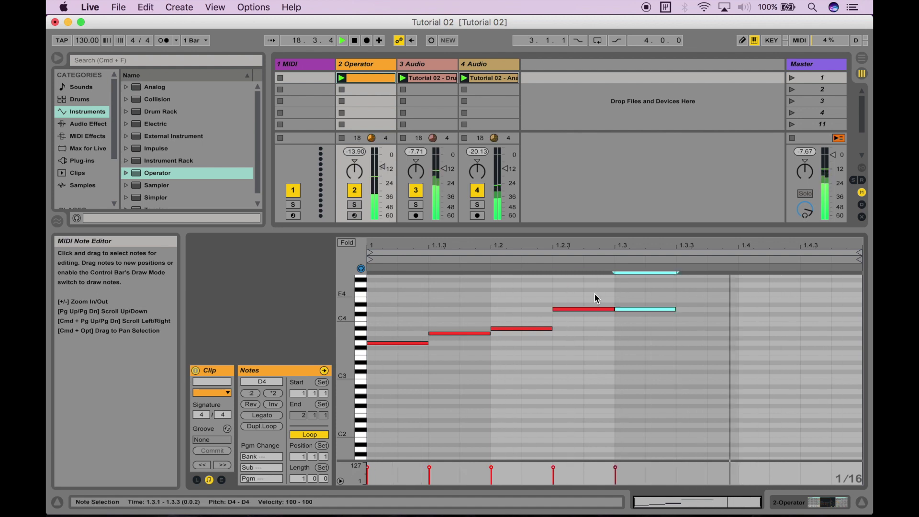
pyautogui.press('Down')
pyautogui.press('Down')
pyautogui.press('super+d')
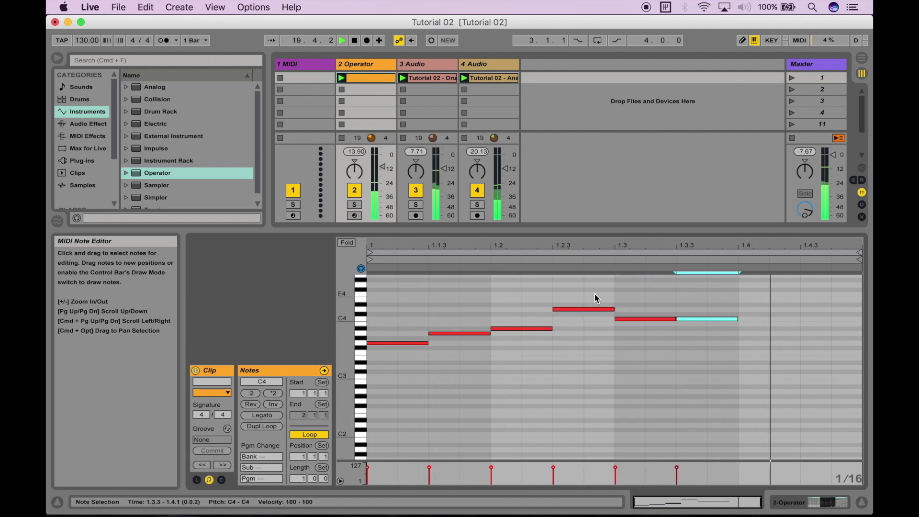
pyautogui.press('Down')
pyautogui.press('Down')
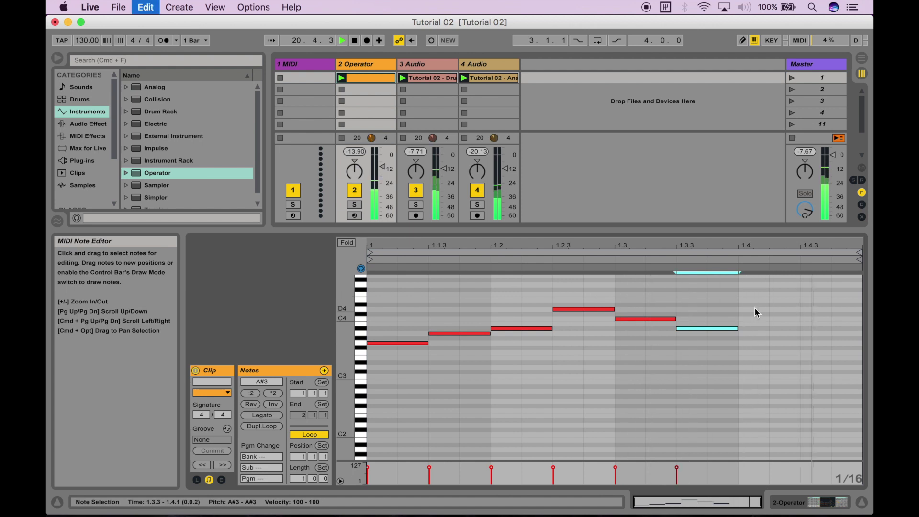
pyautogui.press('super+d')
pyautogui.press('Down')
pyautogui.press('super+d')
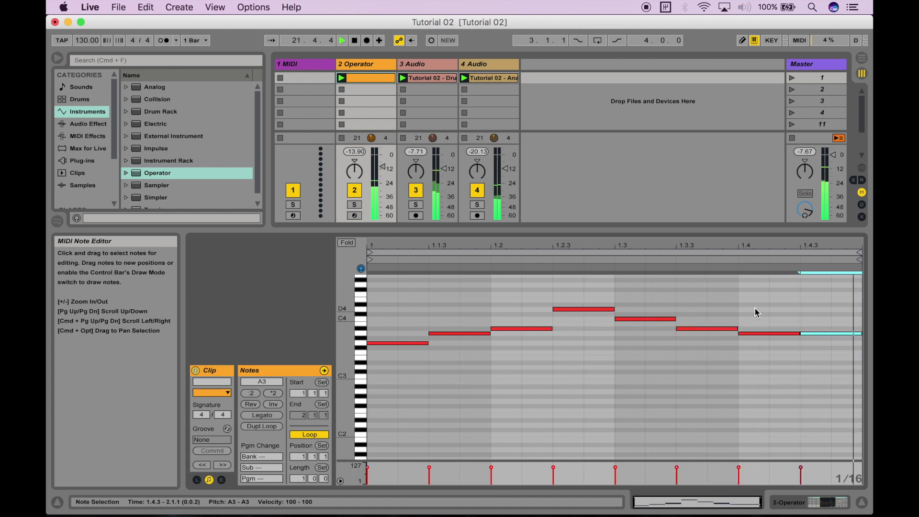
pyautogui.press('Up')
pyautogui.press('Up')
pyautogui.press('Up')
pyautogui.press('Up')
pyautogui.press('Up')
pyautogui.press('Up')
pyautogui.press('Up')
pyautogui.press('Up')
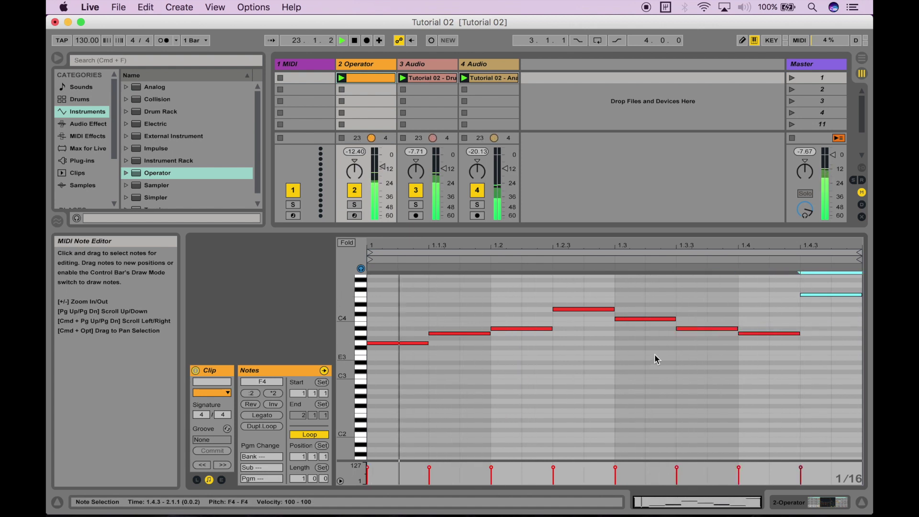
pyautogui.moveTo(345, 311); pyautogui.dragTo(345, 370)
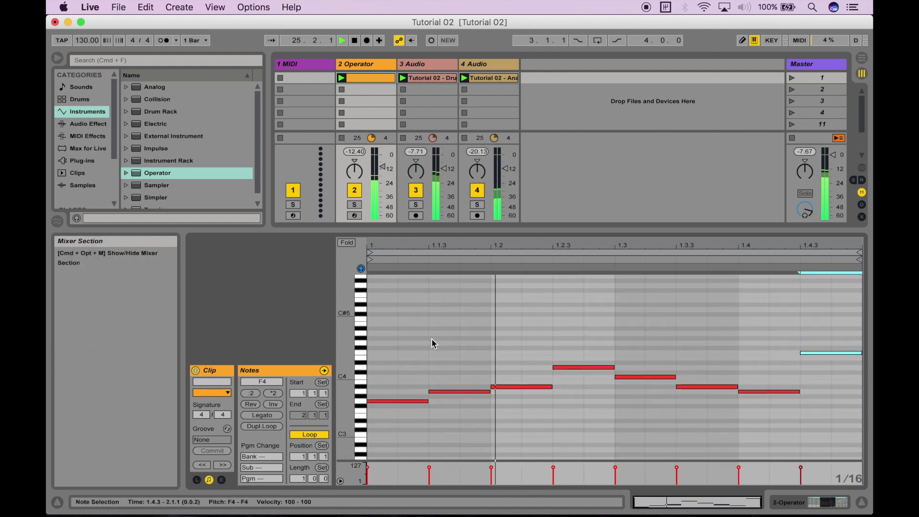
pyautogui.click(355, 42)
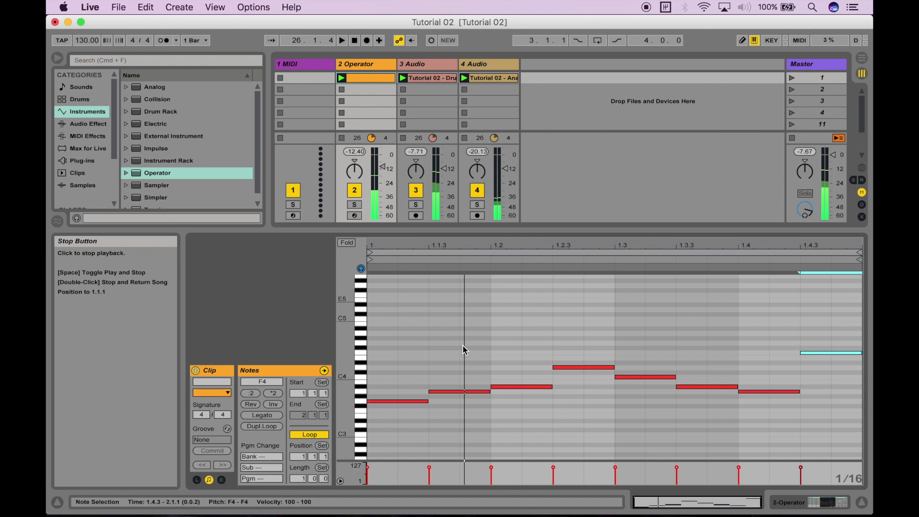
# Deselect the notes and restart playback so the eight-note melody loops with the audio clips
pyautogui.click(342, 41)
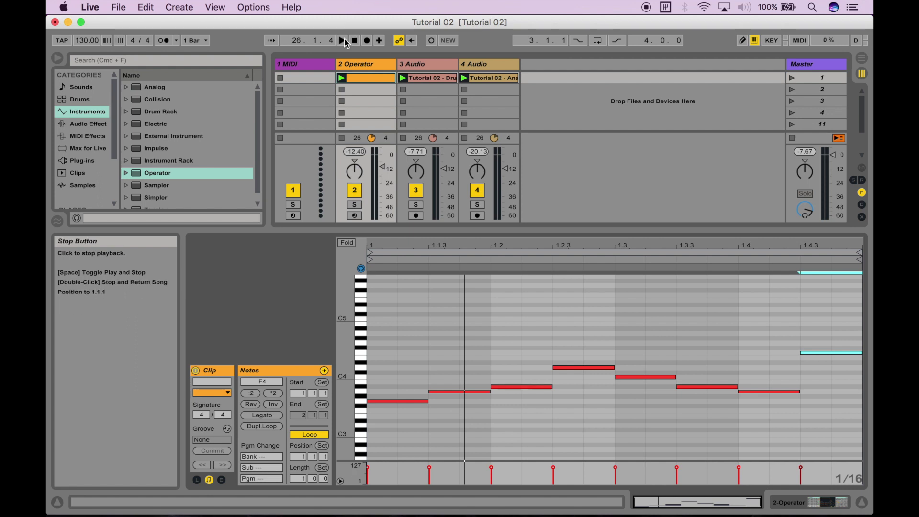
pyautogui.click(440, 341)
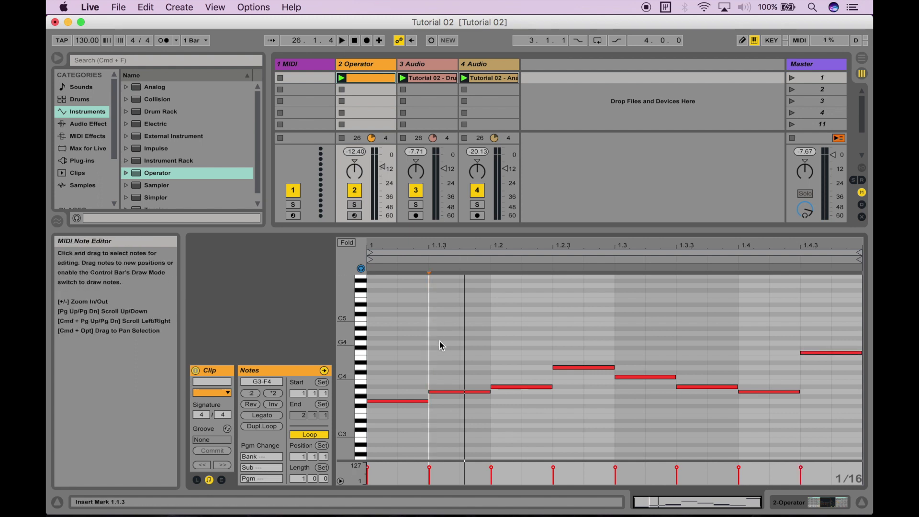
pyautogui.press('space')
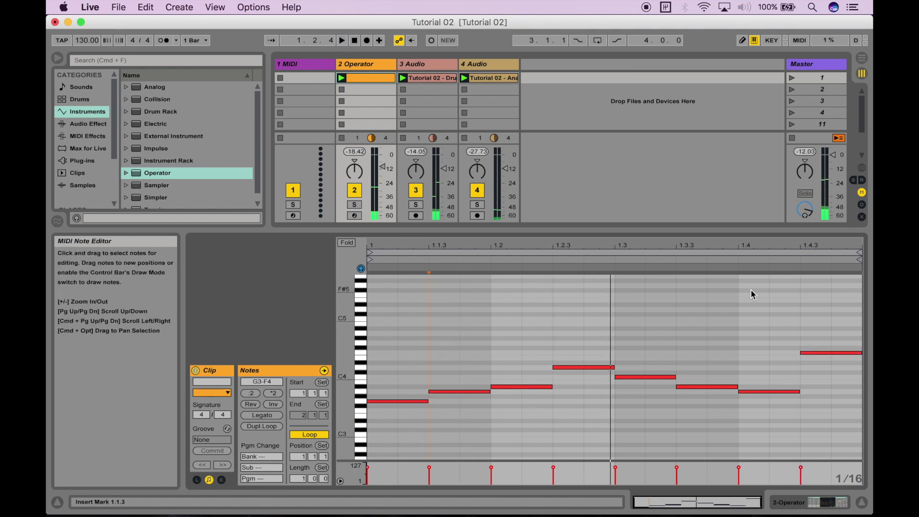